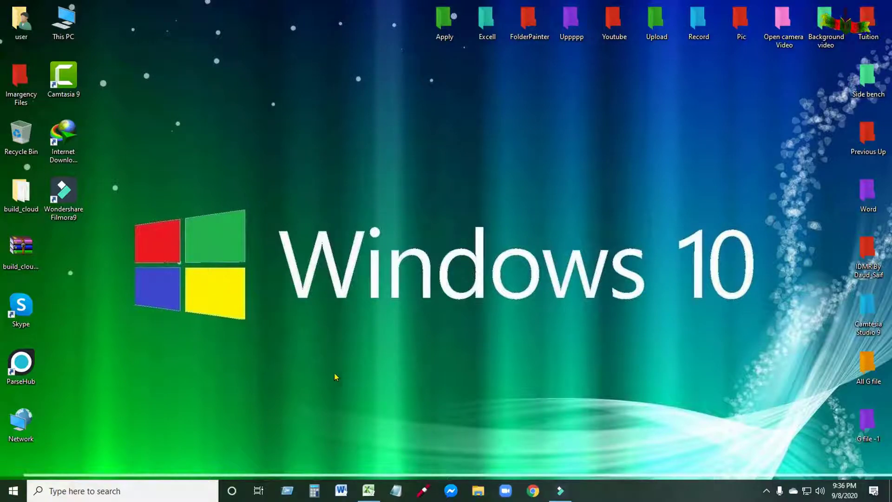
# - Bring the excel1111 salary workbook window to the front
pyautogui.click(368, 491)
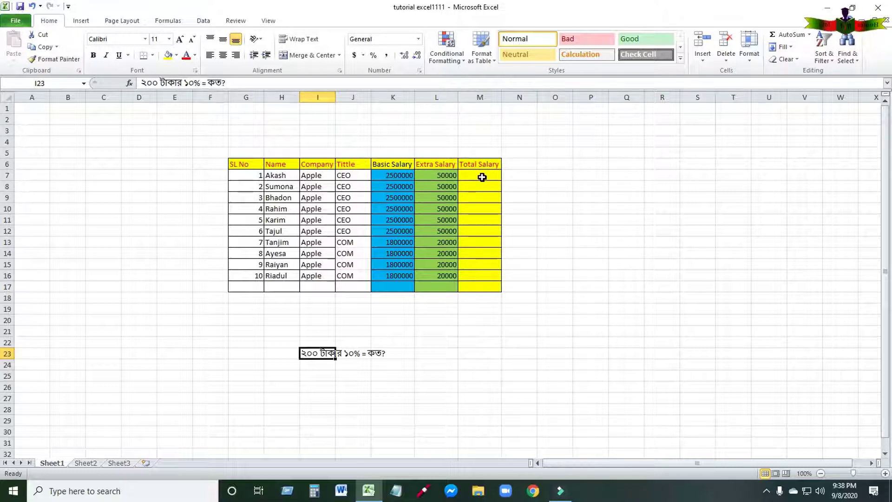
pyautogui.click(482, 177)
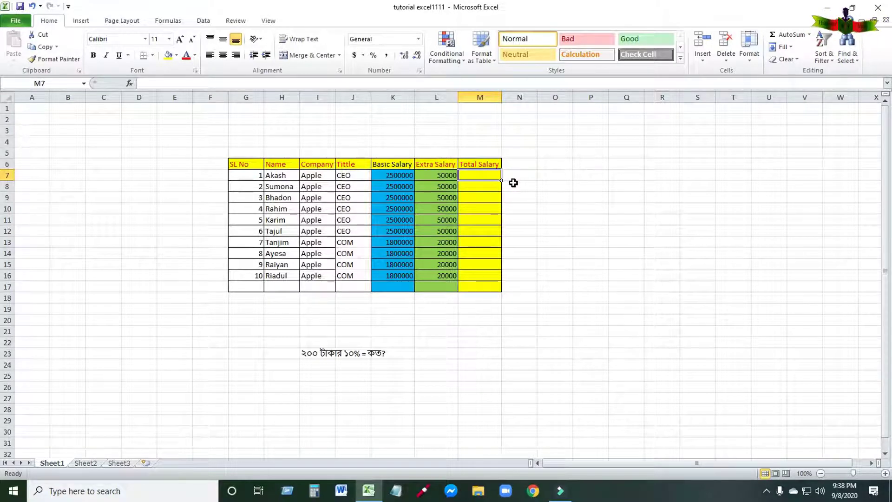
pyautogui.click(428, 175)
pyautogui.click(399, 178)
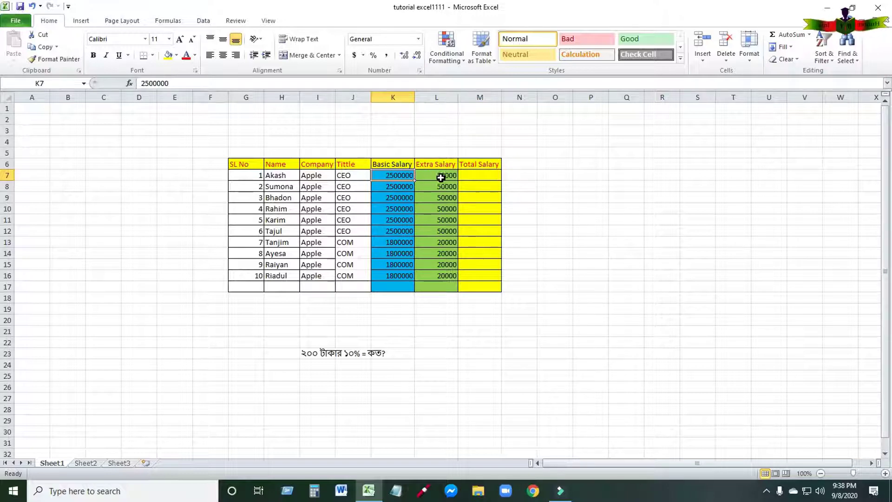
pyautogui.click(480, 177)
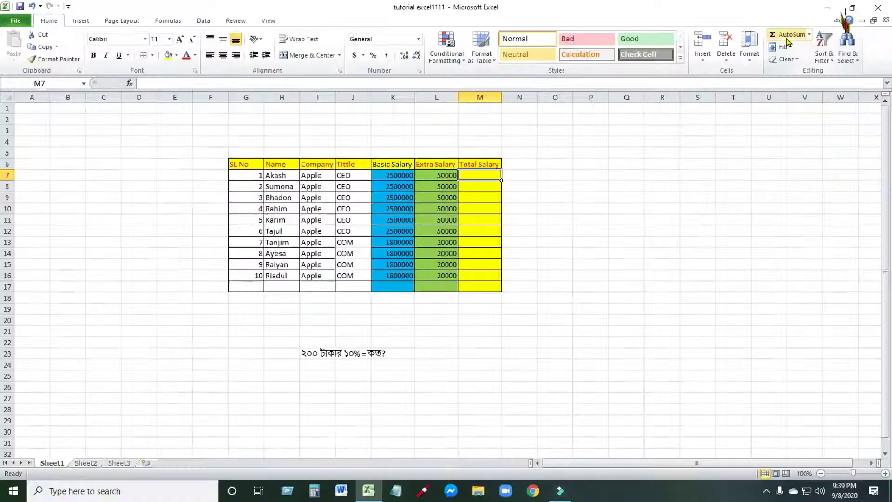
pyautogui.press('alt')
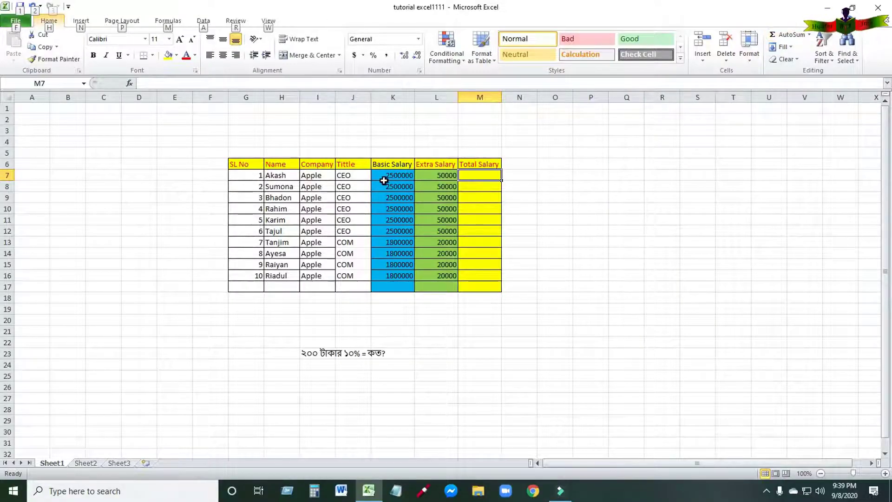
pyautogui.moveTo(379, 175); pyautogui.dragTo(435, 176)
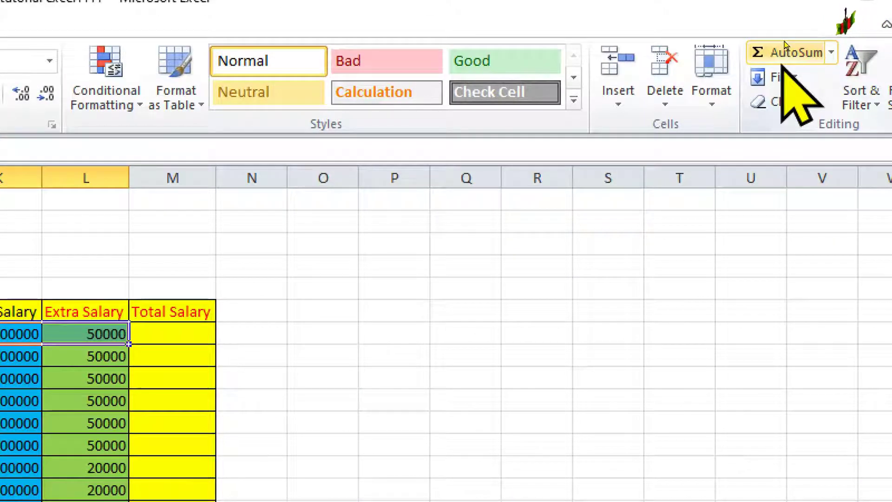
pyautogui.press('alt')
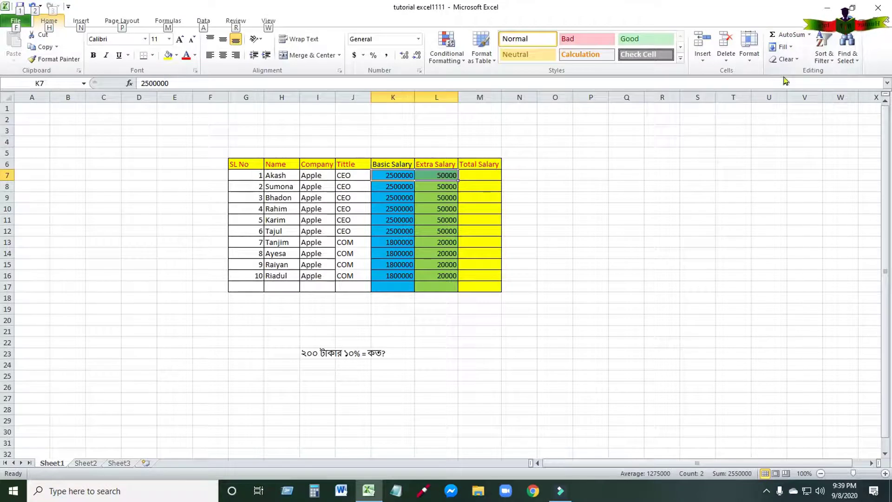
pyautogui.click(791, 36)
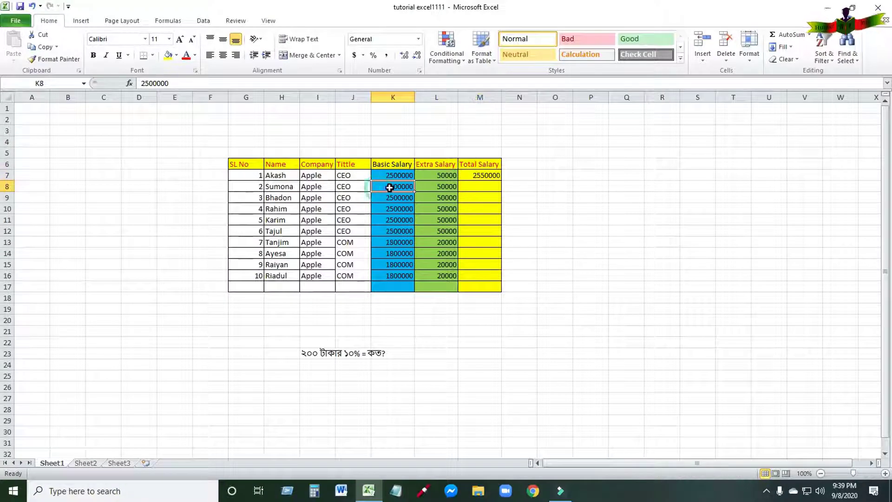
pyautogui.moveTo(384, 186); pyautogui.dragTo(420, 188)
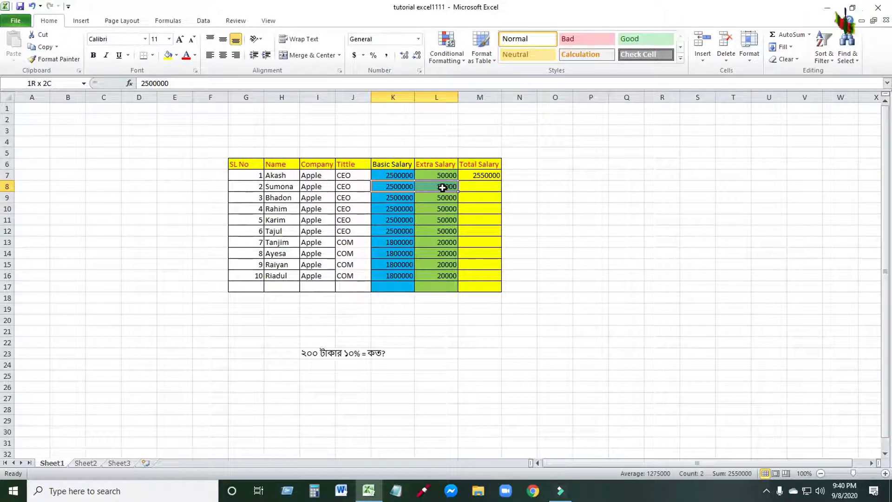
pyautogui.click(791, 35)
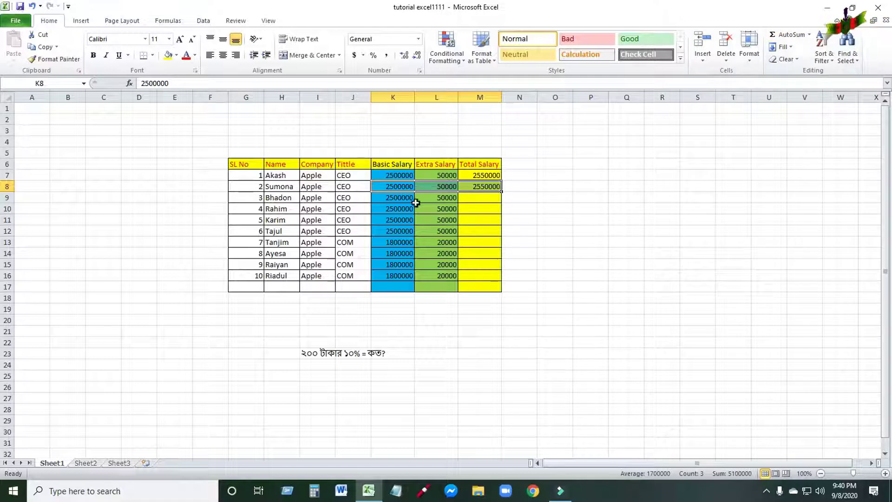
pyautogui.moveTo(384, 201)
pyautogui.mouseDown()
pyautogui.moveTo(441, 272)
pyautogui.moveTo(486, 273)
pyautogui.mouseUp()
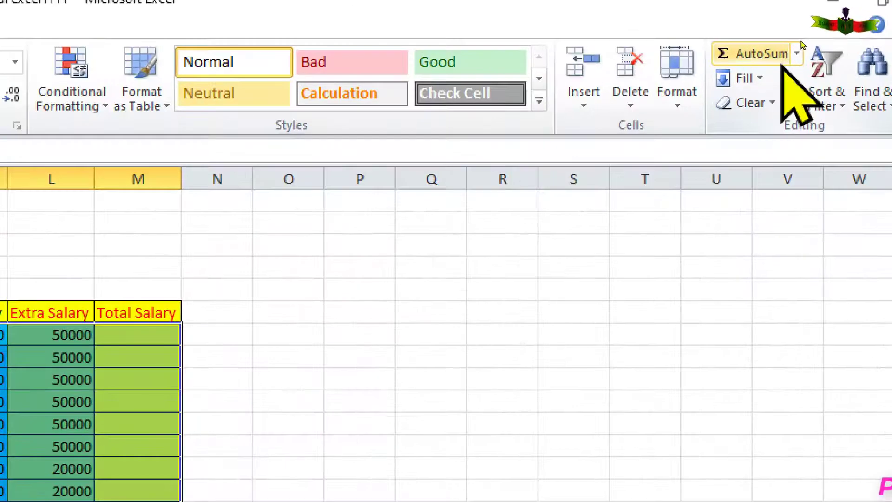
pyautogui.press('alt')
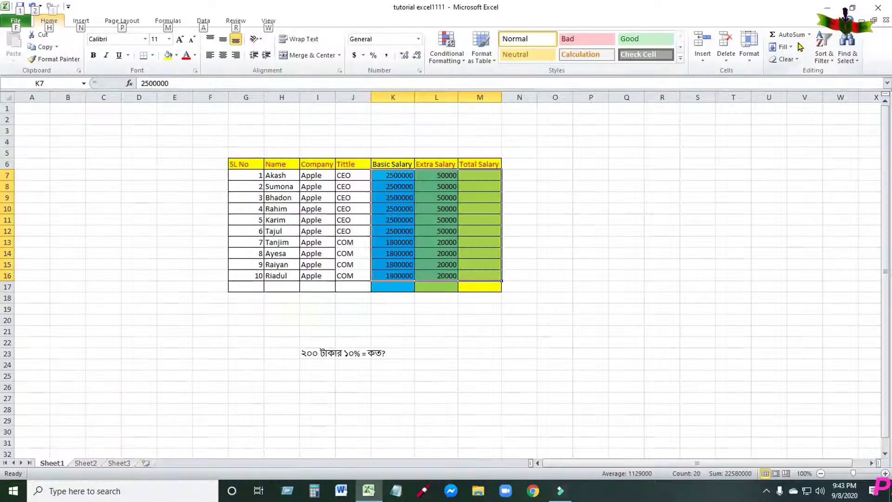
# - AutoSum the Total Salary column: 2550000 for CEO rows, 1820000 for COM rows
pyautogui.click(790, 35)
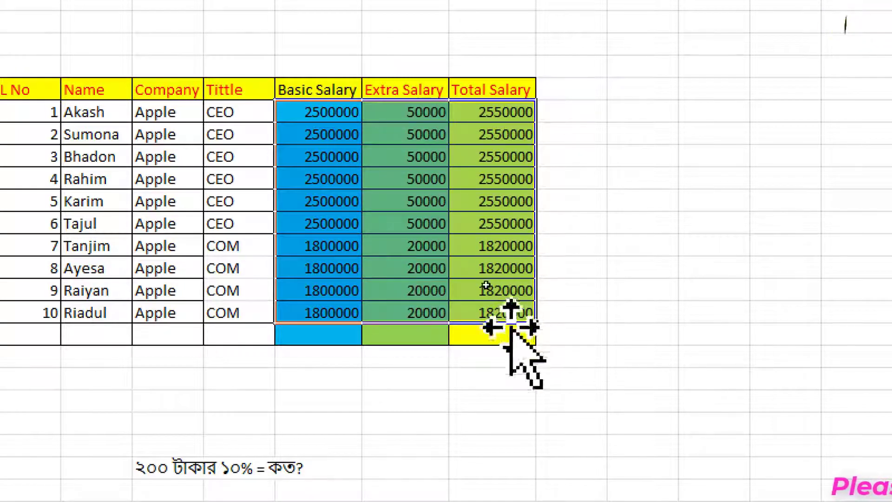
pyautogui.click(643, 156)
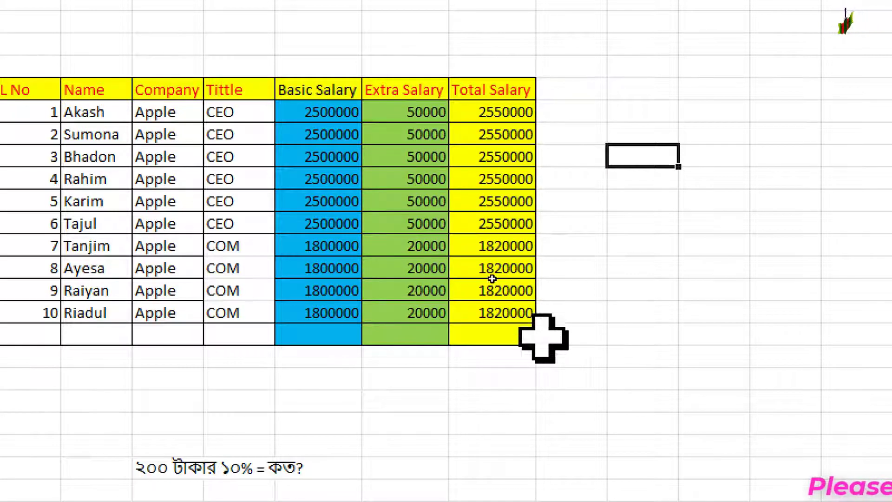
pyautogui.moveTo(418, 121)
pyautogui.mouseDown()
pyautogui.moveTo(447, 212)
pyautogui.moveTo(432, 342)
pyautogui.mouseUp()
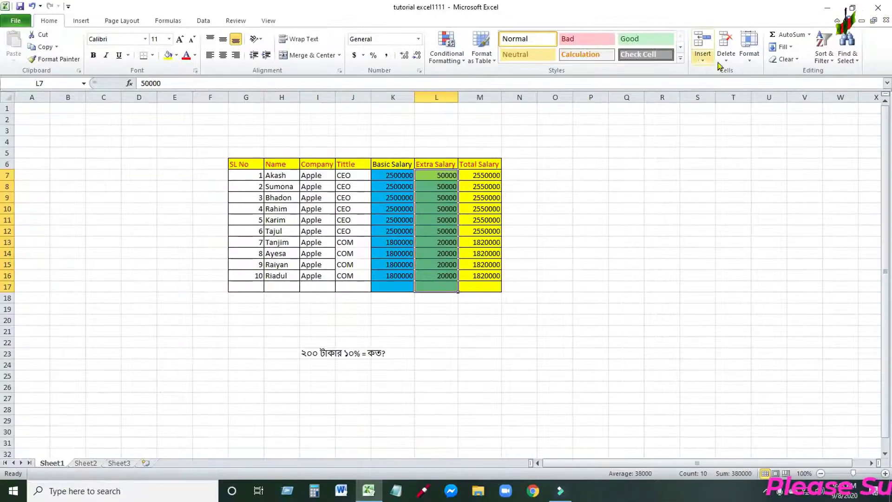
# - Add row 17 column totals: 22200000 basic, 380000 extra, 22580000 total salary
pyautogui.click(781, 36)
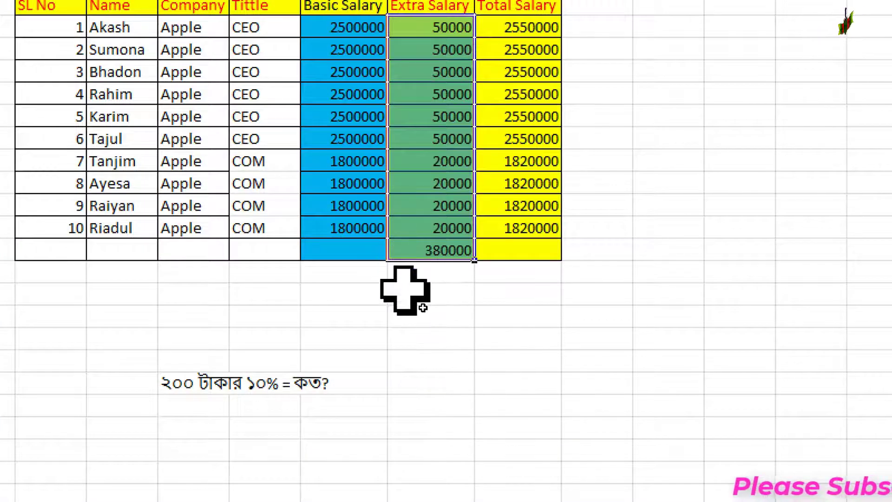
pyautogui.press('alt')
pyautogui.moveTo(393, 178); pyautogui.dragTo(400, 286)
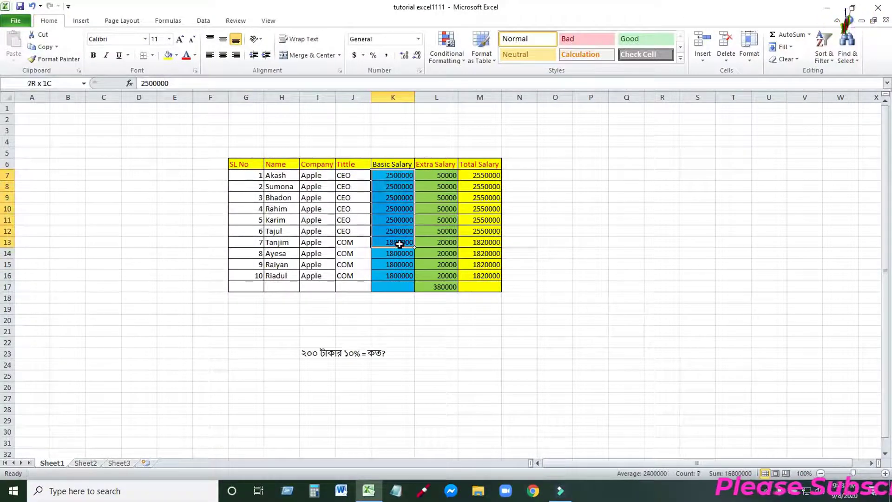
pyautogui.click(784, 36)
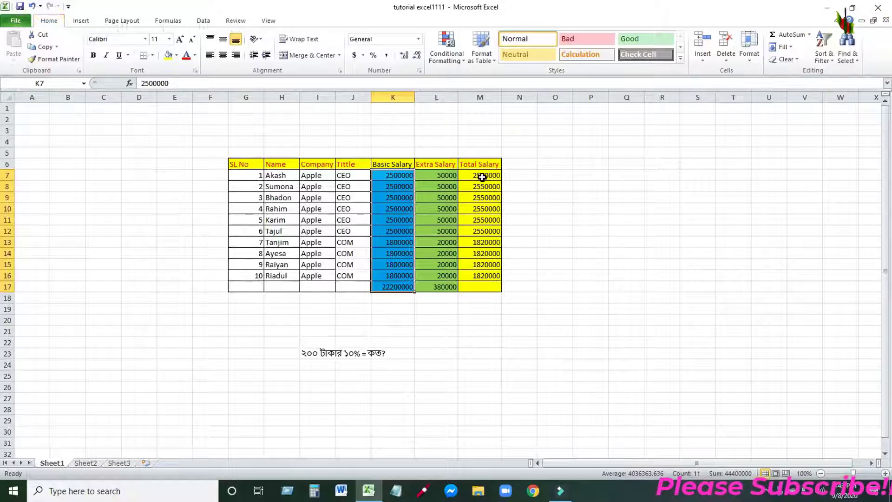
pyautogui.moveTo(482, 176); pyautogui.dragTo(492, 284)
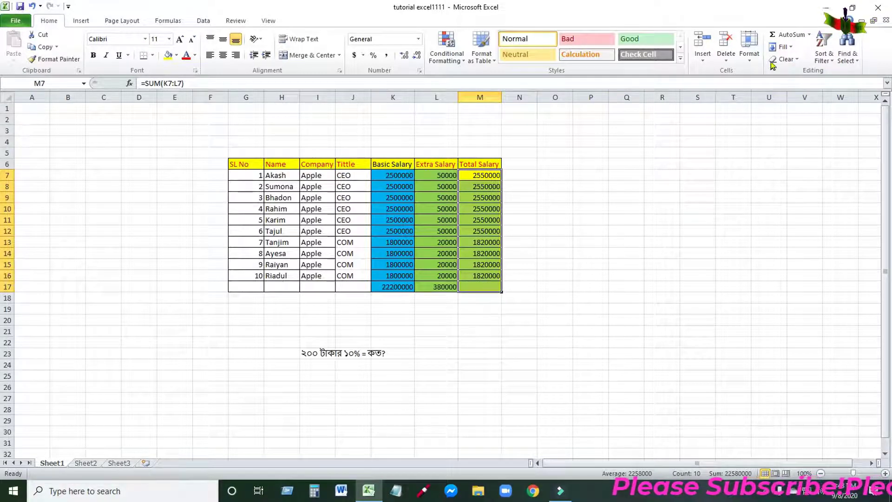
pyautogui.click(773, 34)
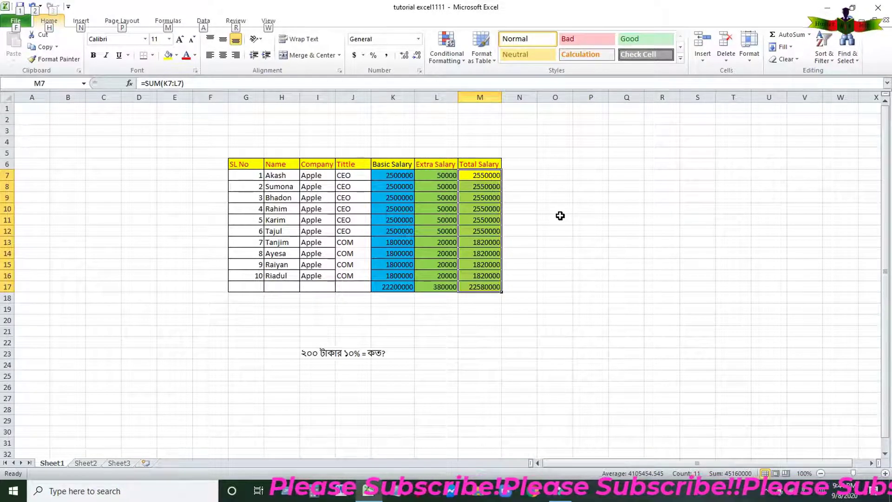
# - Enter the numbers 12, 12, 256 and 154 into P8:P11 beside the salary table
pyautogui.click(591, 186)
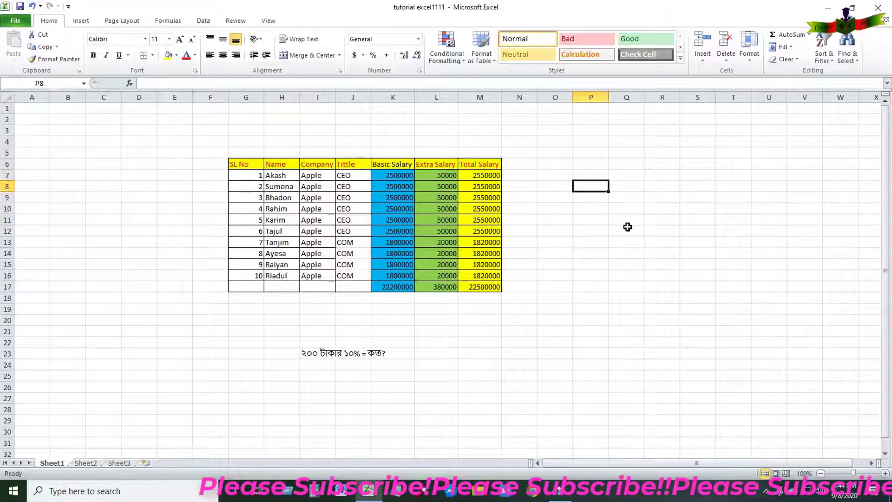
pyautogui.write('12')
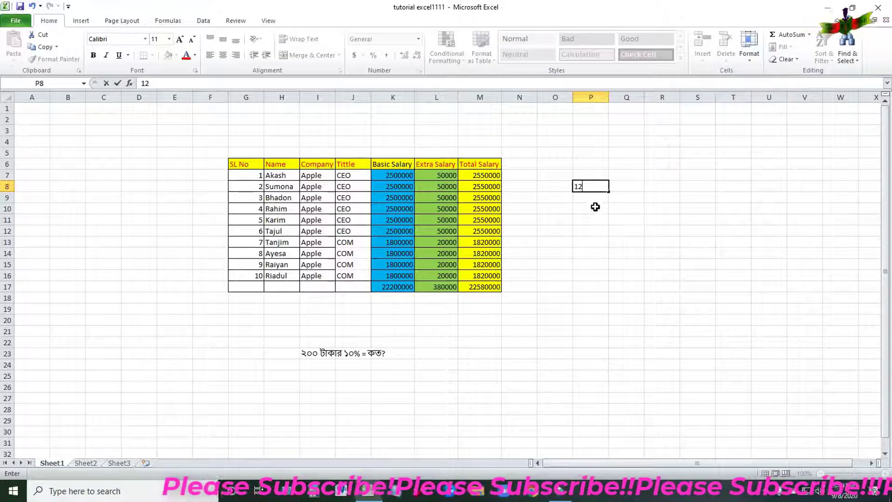
pyautogui.press('Return')
pyautogui.write('12')
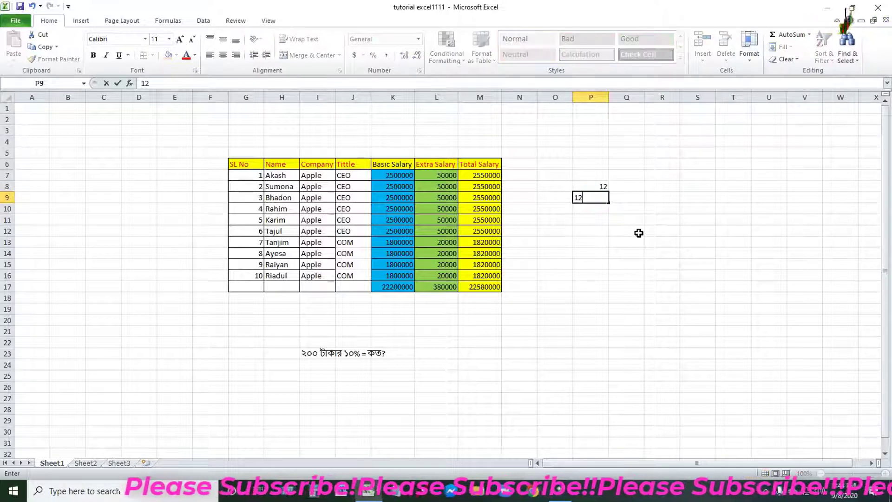
pyautogui.press('Return')
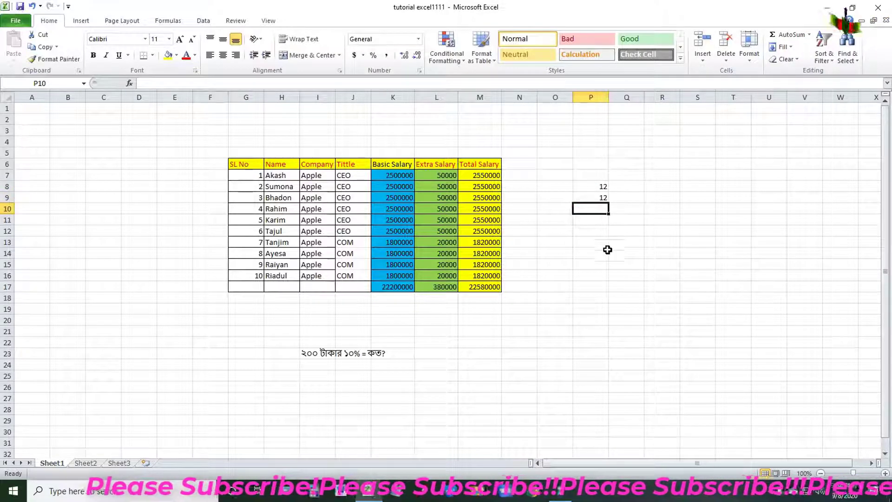
pyautogui.click(598, 207)
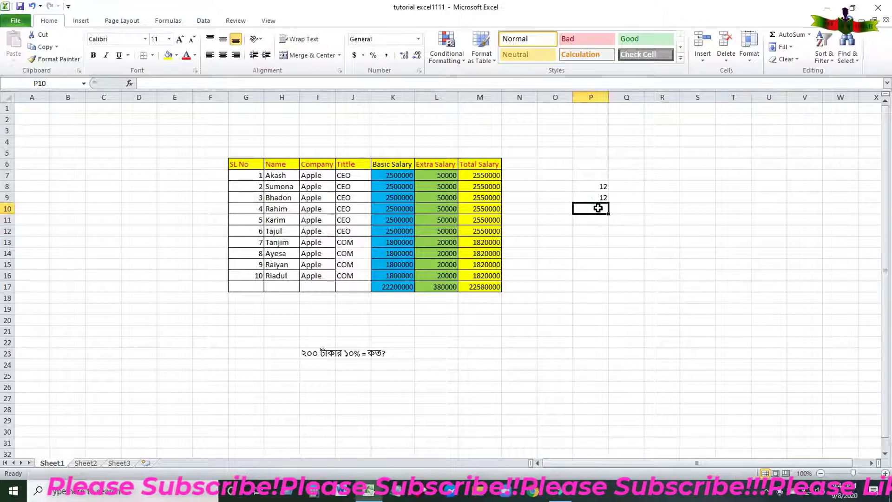
pyautogui.write('256')
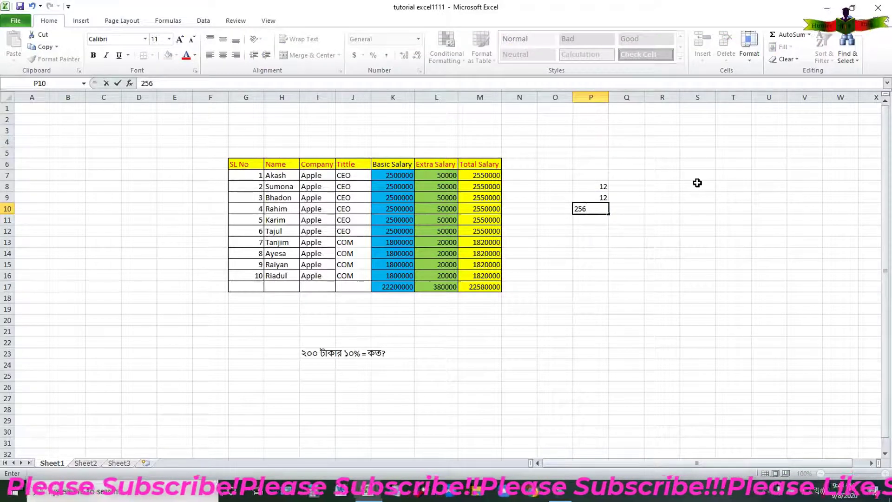
pyautogui.press('Return')
pyautogui.click(601, 220)
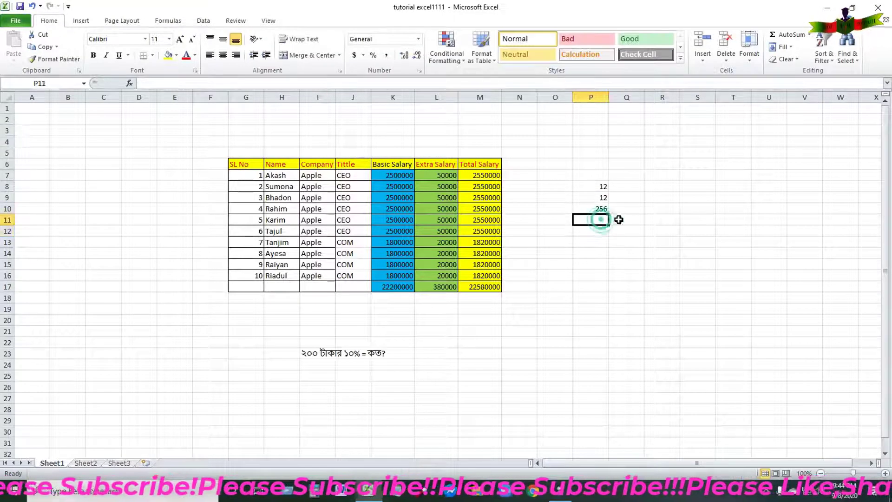
pyautogui.write('154')
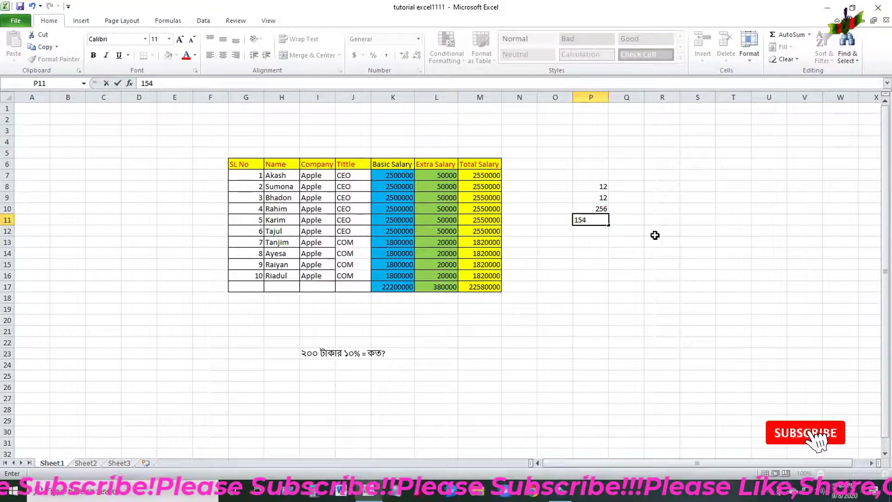
pyautogui.click(597, 235)
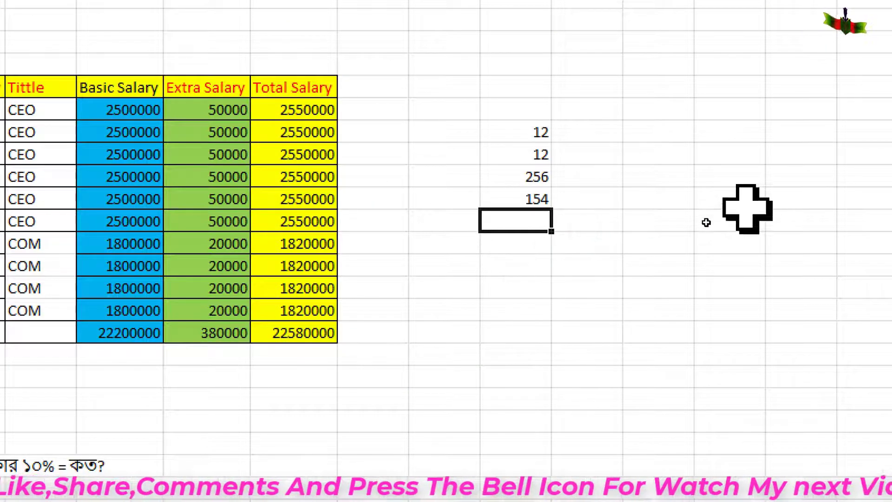
pyautogui.write('=')
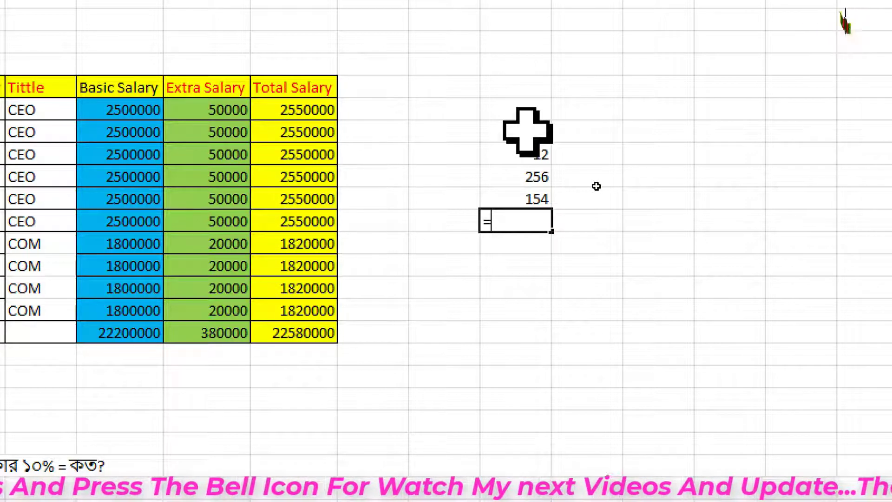
# - Build the formula =P8+P9+P10+P11 in cell P12
pyautogui.click(528, 132)
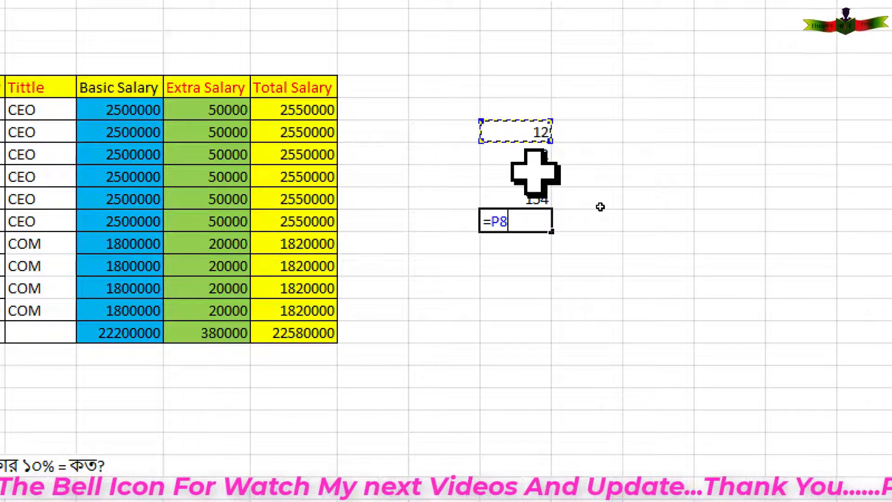
pyautogui.write('+')
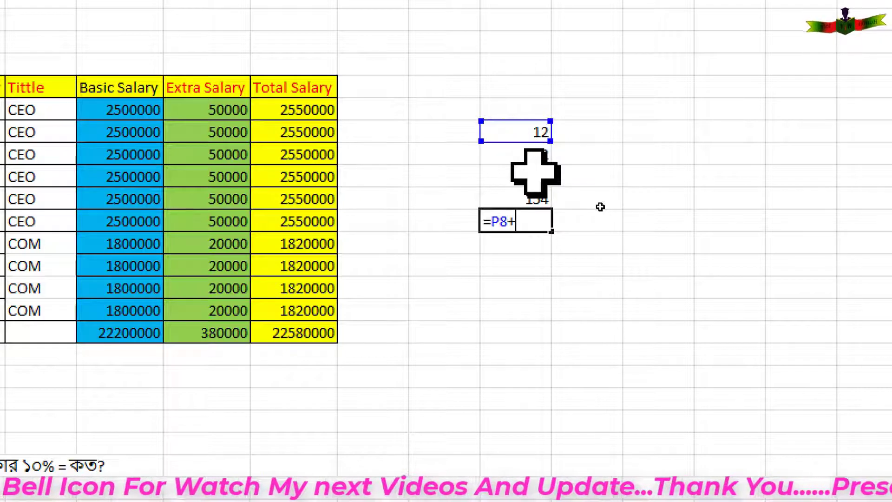
pyautogui.click(535, 153)
pyautogui.write('+')
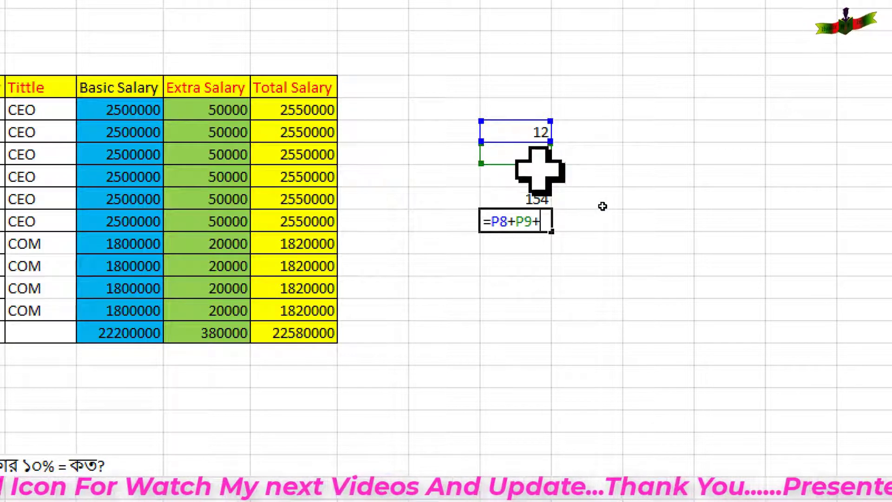
pyautogui.click(539, 175)
pyautogui.write('+')
pyautogui.click(538, 199)
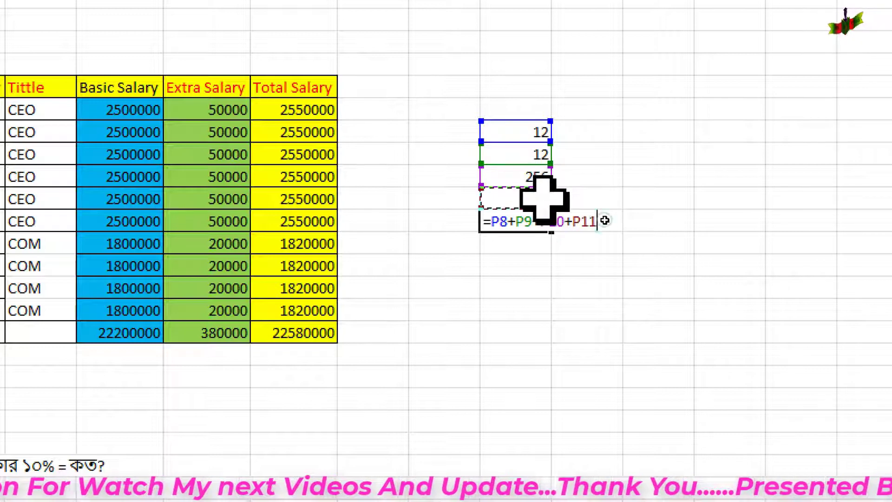
pyautogui.write('+')
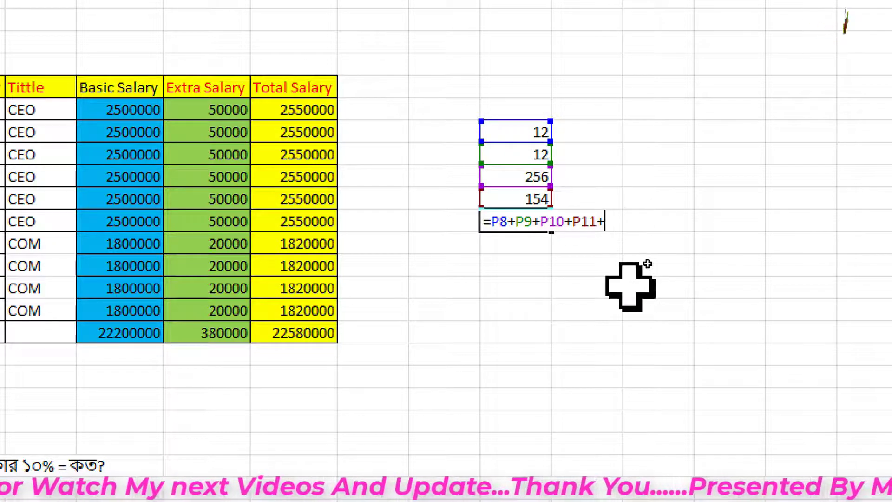
# - Commit the sum formula, accepting Excel's correction, so P12 shows 434
pyautogui.press('Return')
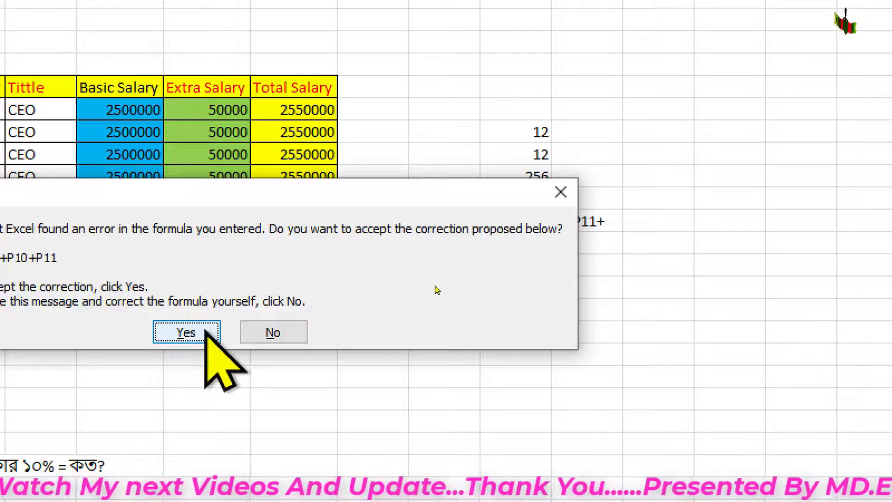
pyautogui.press('Return')
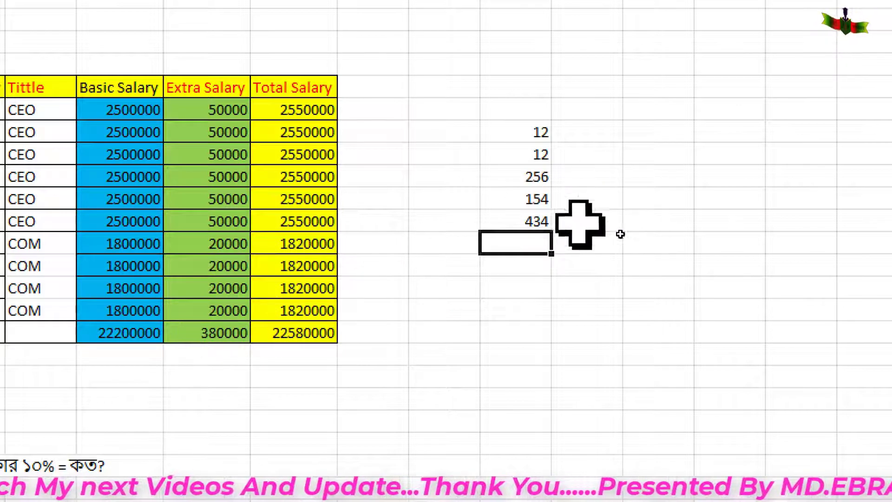
pyautogui.press('Up')
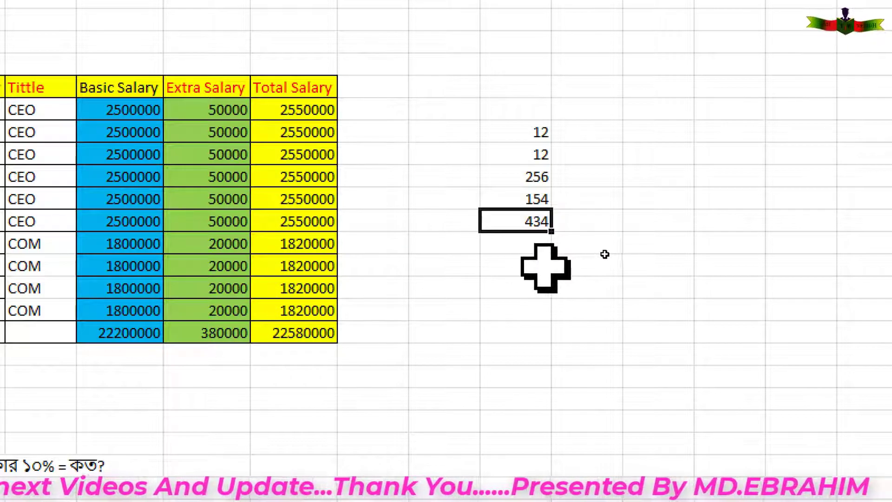
pyautogui.press('alt')
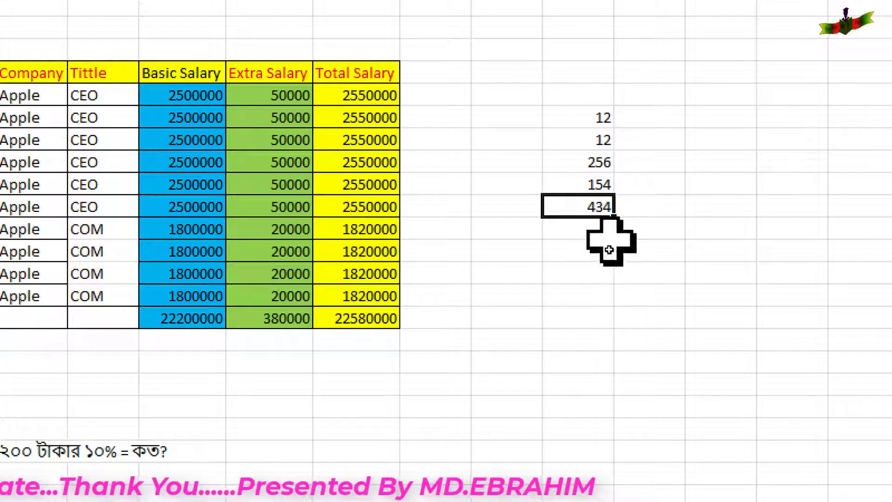
pyautogui.click(650, 119)
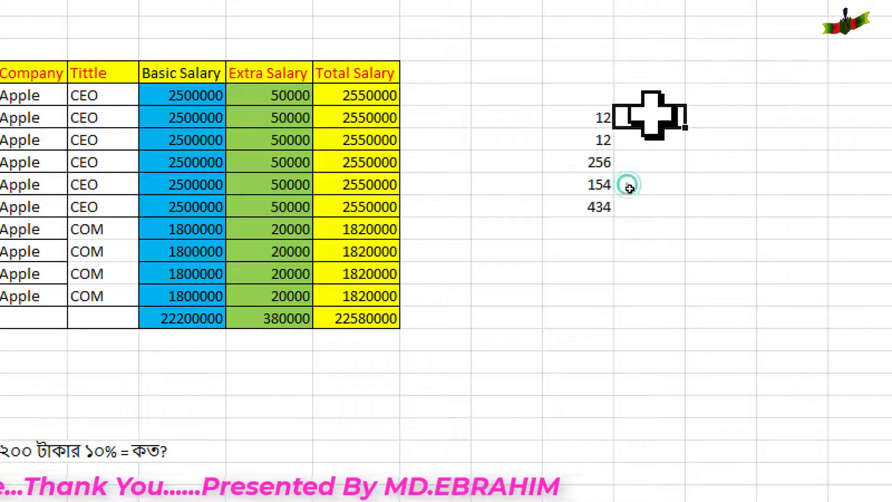
pyautogui.click(636, 208)
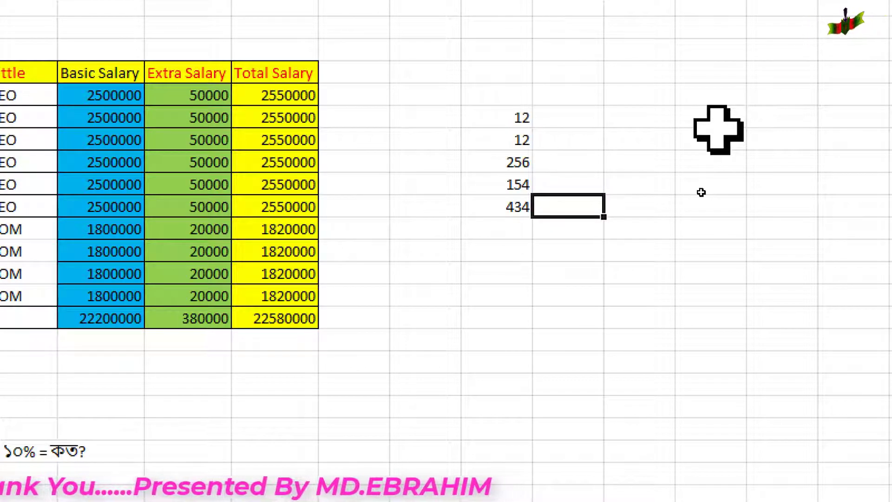
# - Enter 50 in Q12 and 5 in Q13
pyautogui.write('50')
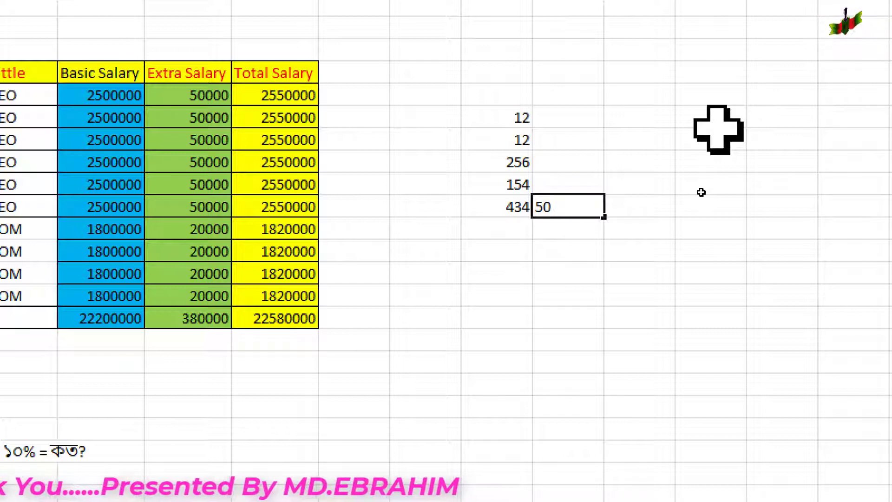
pyautogui.click(577, 251)
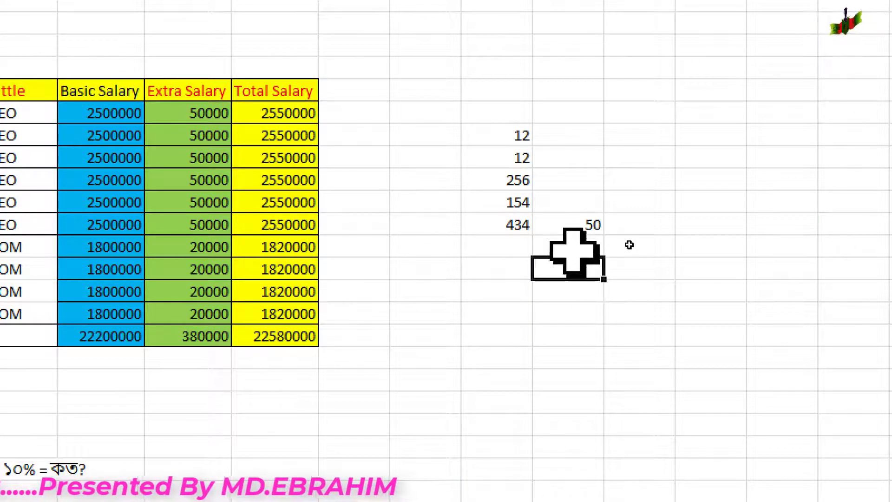
pyautogui.click(575, 249)
pyautogui.write('5')
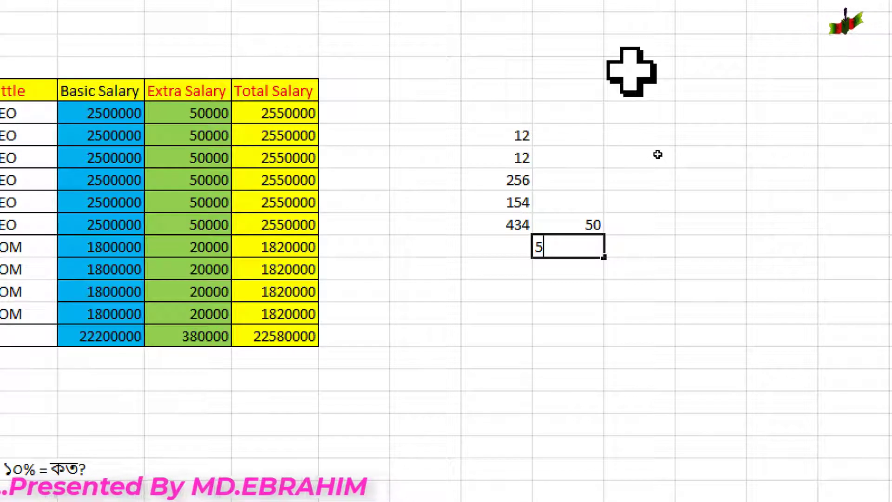
pyautogui.press('Return')
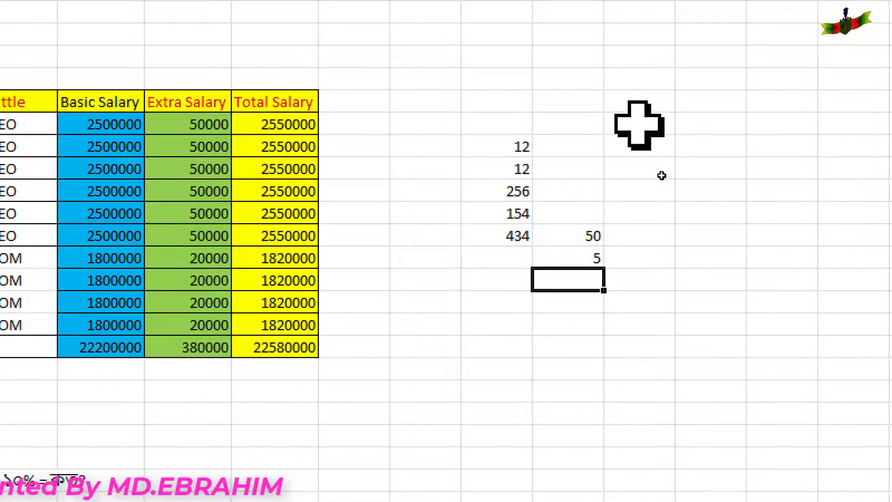
# - Put =Q12-Q13 in Q14 so it shows 45
pyautogui.write('=')
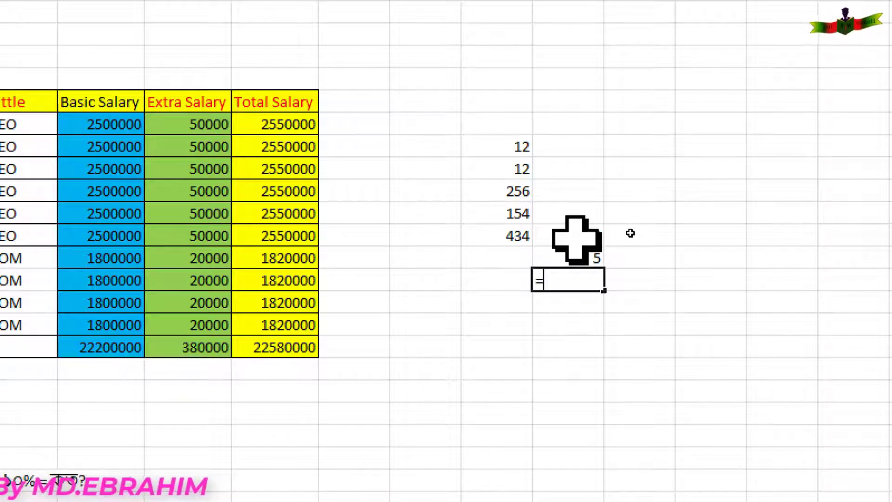
pyautogui.click(576, 238)
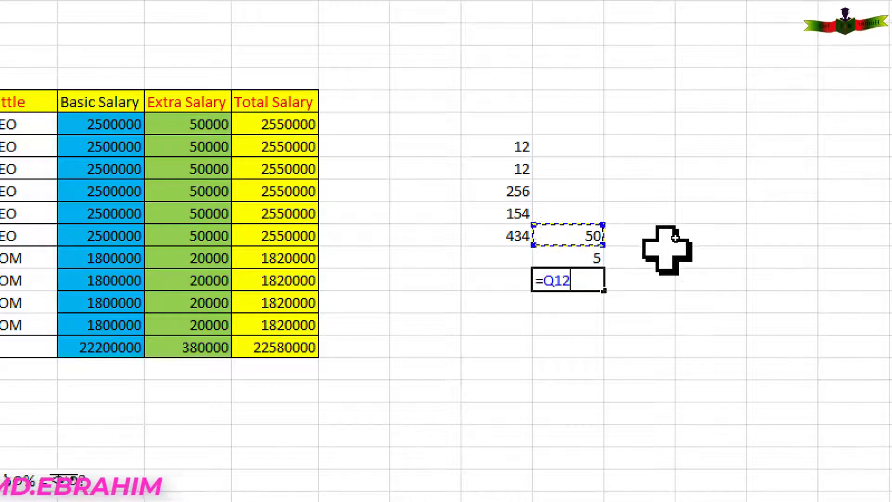
pyautogui.write('-')
pyautogui.press('Up')
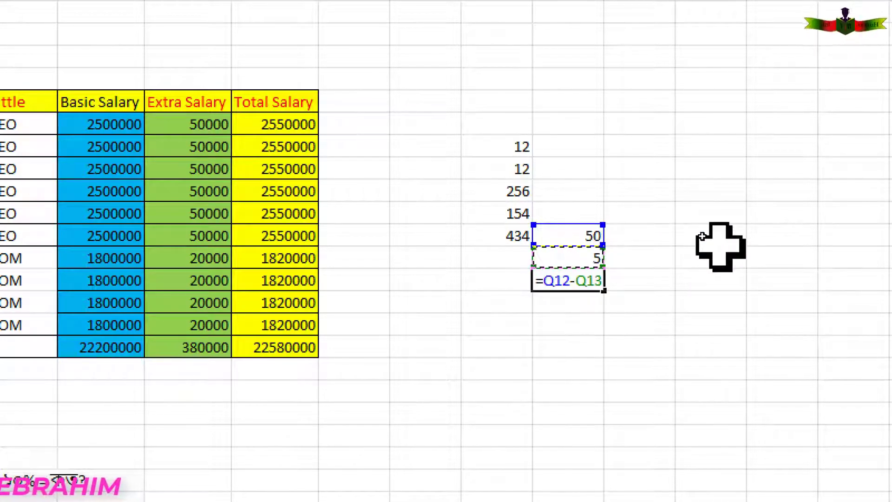
pyautogui.press('Return')
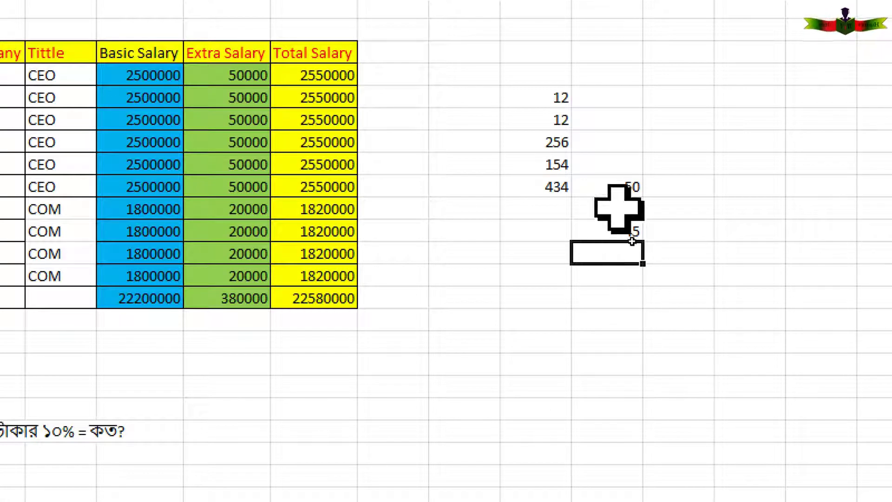
# - Enter 20 in R10 and 5 in R11
pyautogui.click(689, 140)
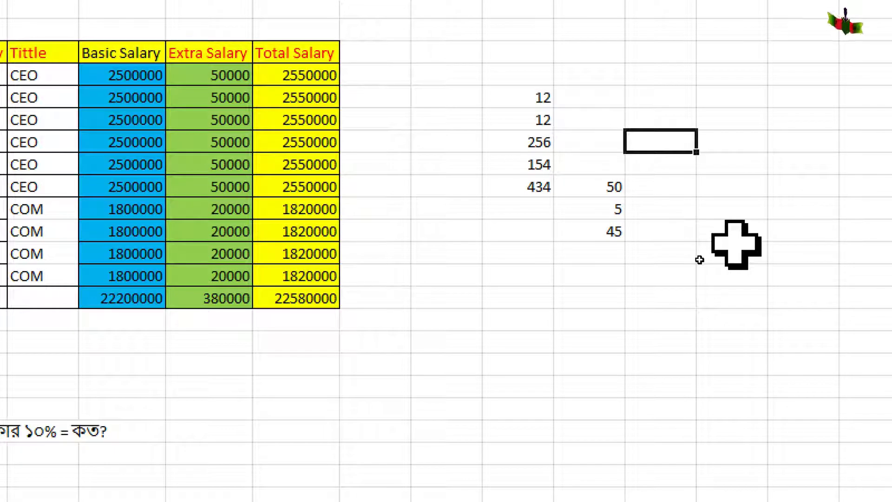
pyautogui.write('20')
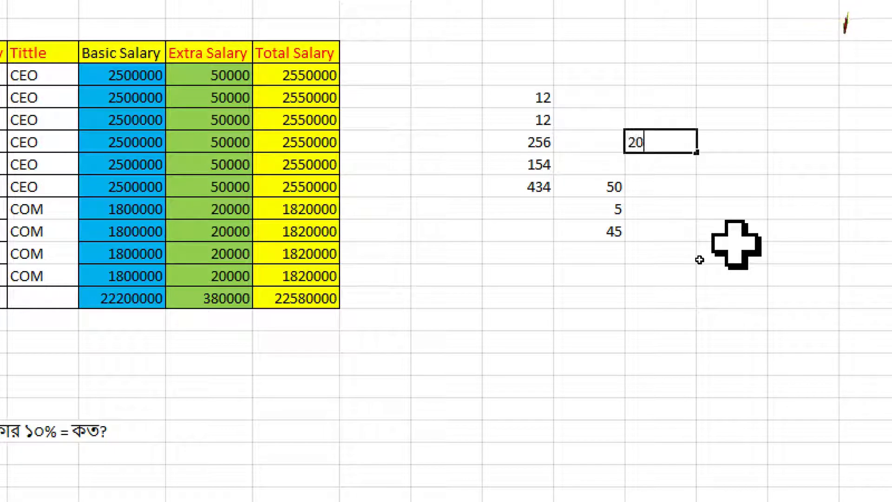
pyautogui.press('Return')
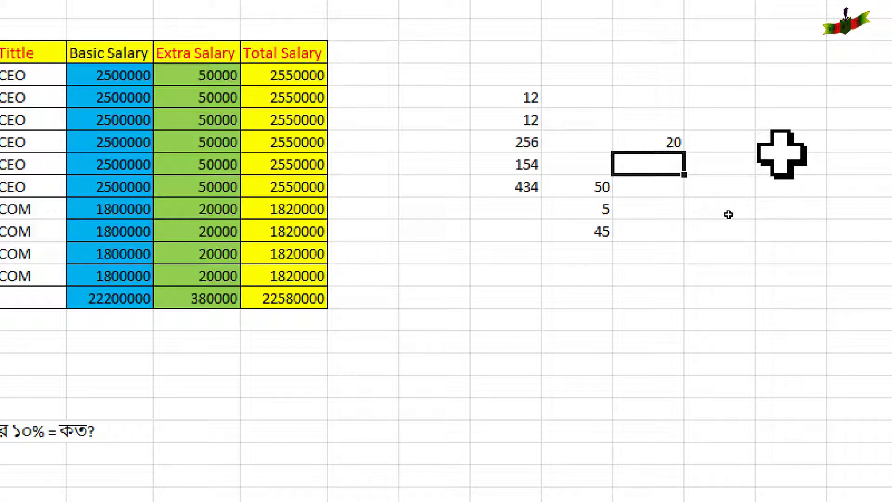
pyautogui.write('5')
pyautogui.press('Return')
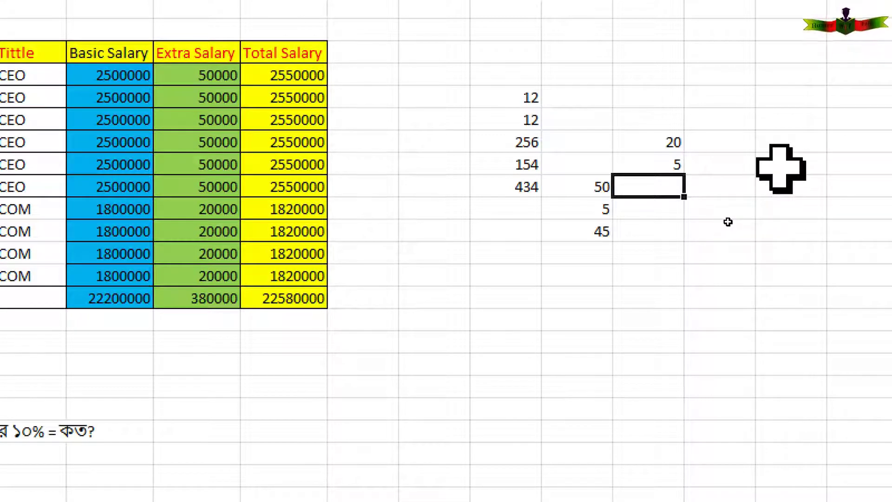
# - Put =R10*R11 in R12 so it shows 100
pyautogui.write('=')
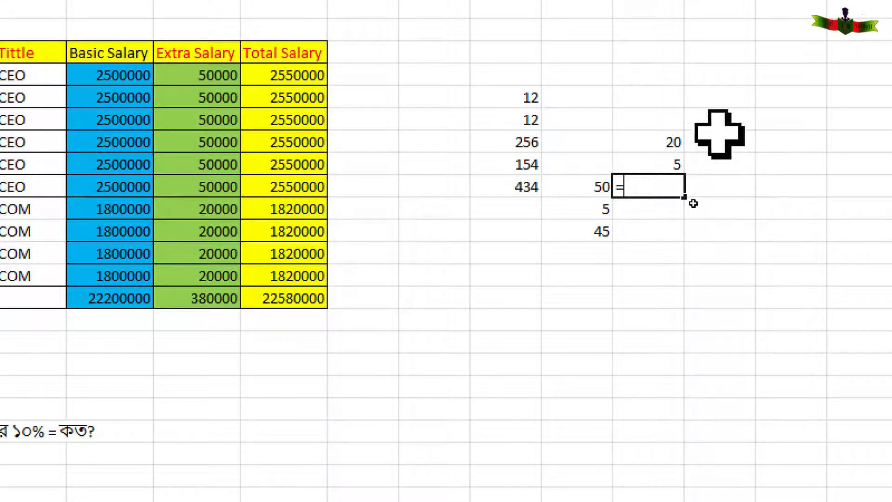
pyautogui.click(656, 142)
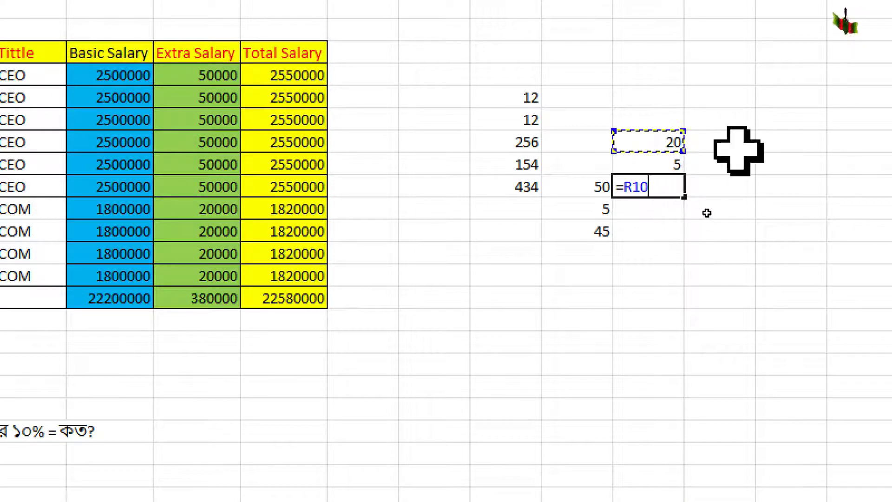
pyautogui.write('*')
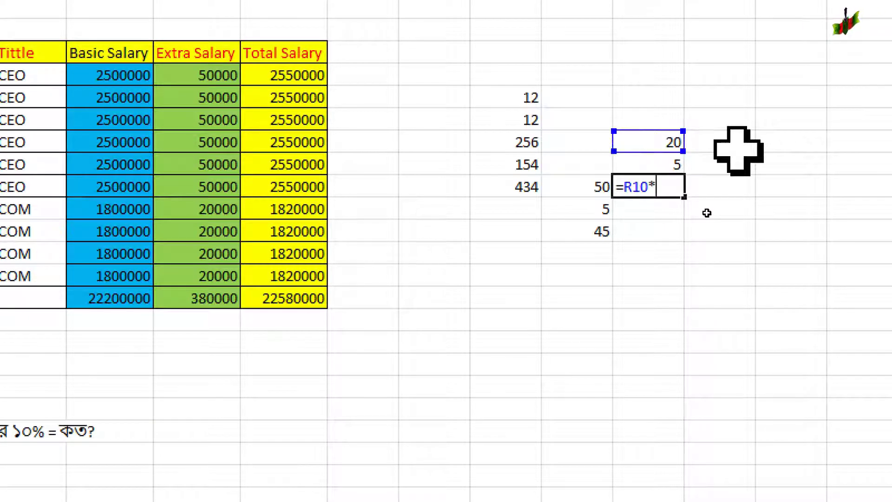
pyautogui.click(665, 165)
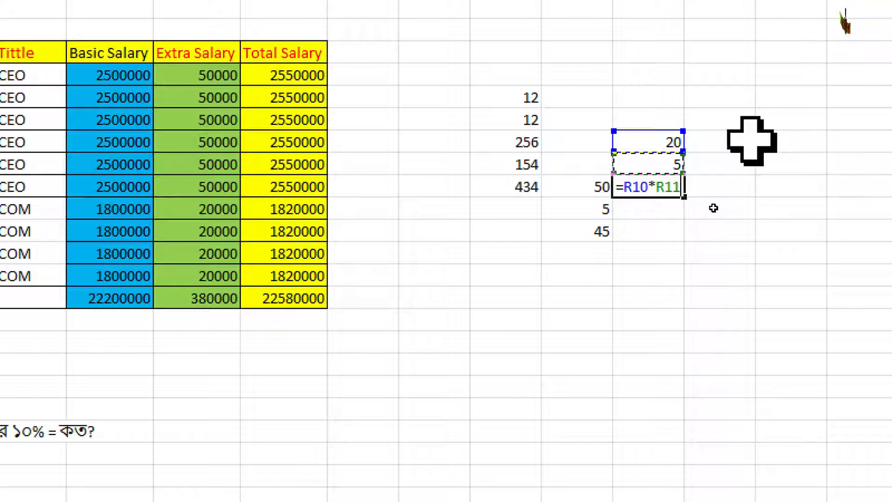
pyautogui.press('Return')
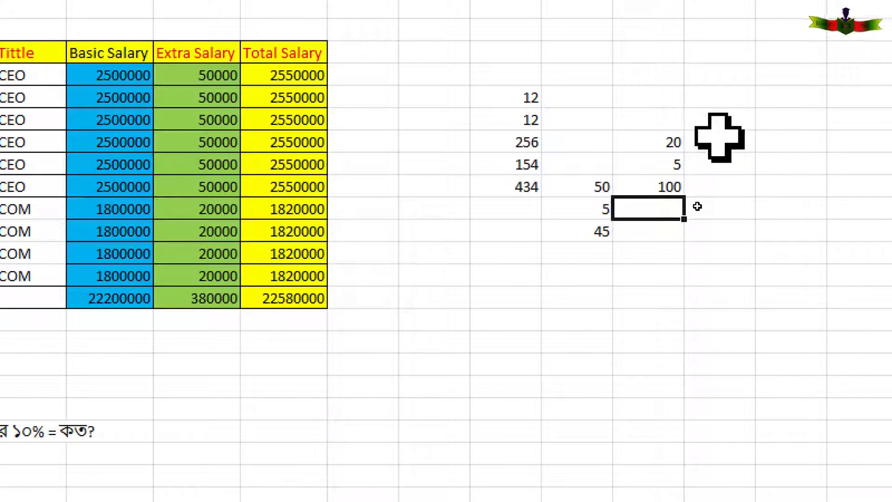
# - Enter 500 in S10 and 10 in S11
pyautogui.press('Up')
pyautogui.press('Up')
pyautogui.press('Up')
pyautogui.press('Right')
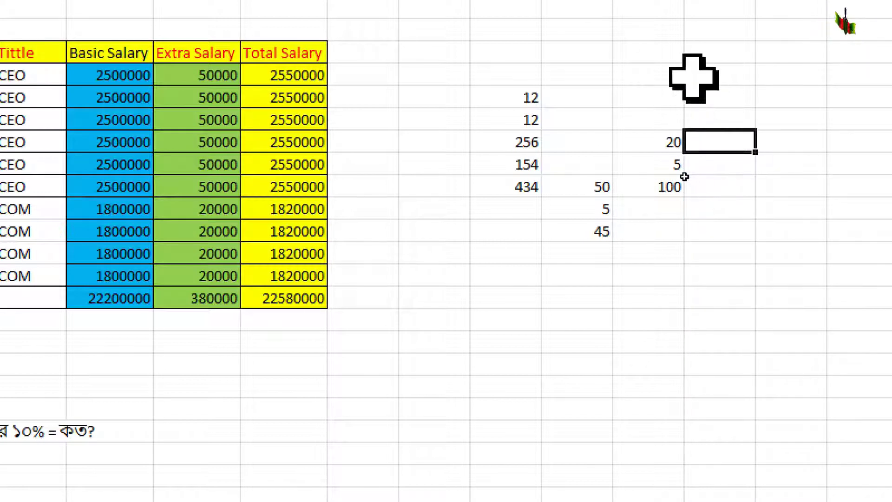
pyautogui.write('500')
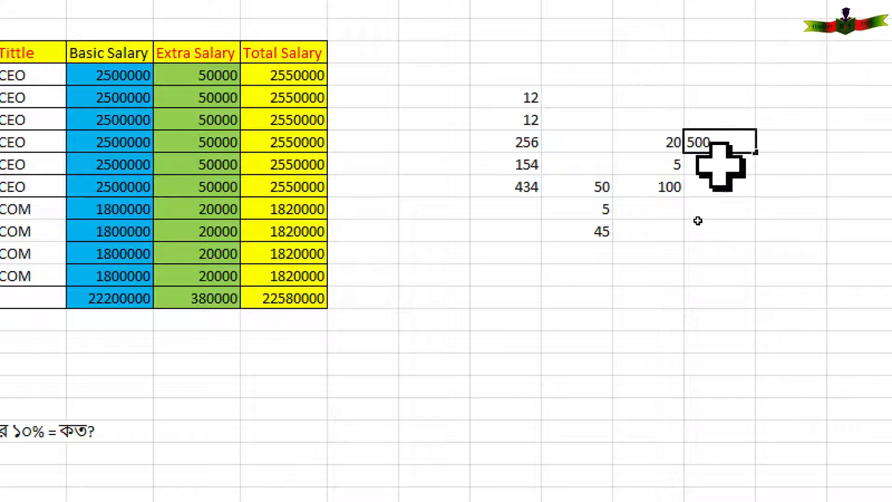
pyautogui.press('Return')
pyautogui.write('10')
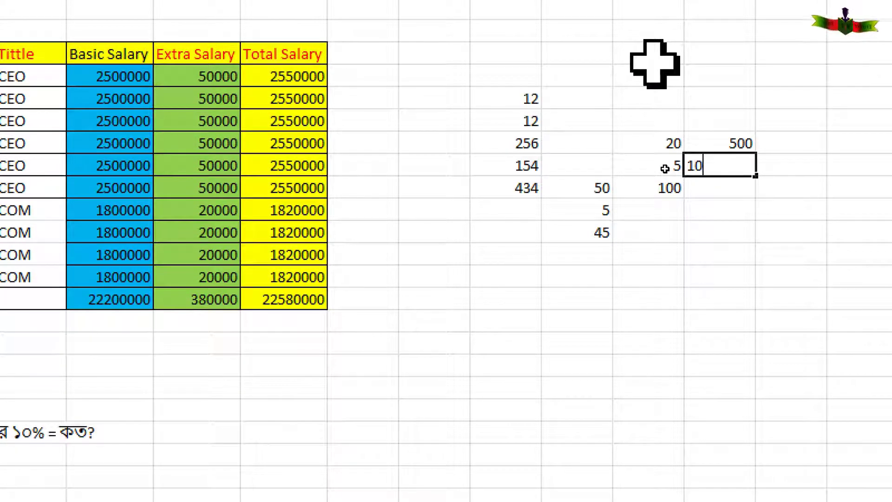
pyautogui.press('Return')
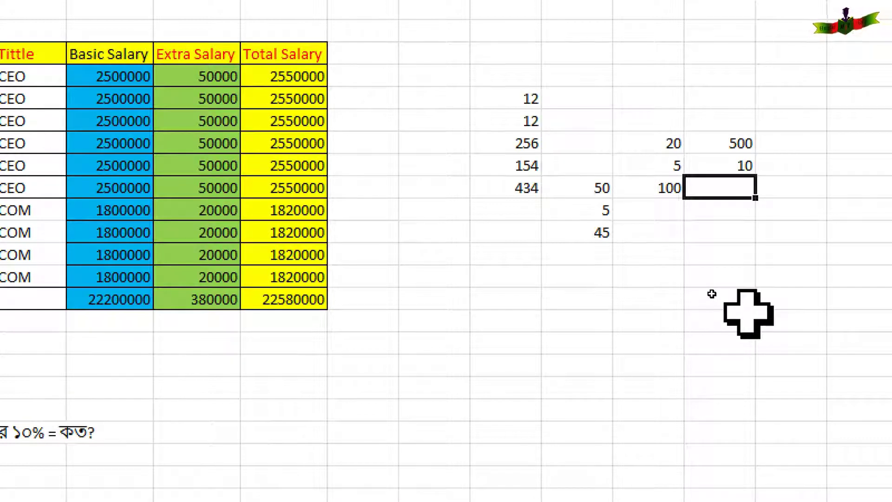
# - Put =S10/S11 in S12 so it shows 50
pyautogui.write('=')
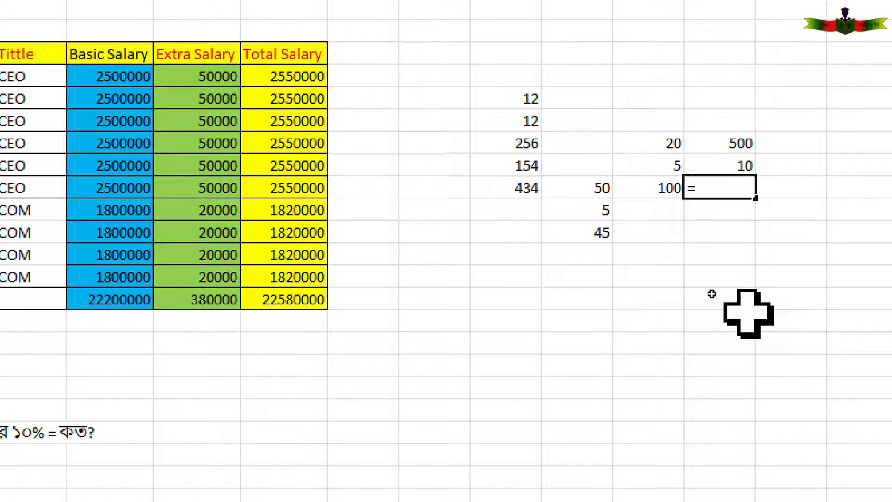
pyautogui.click(734, 143)
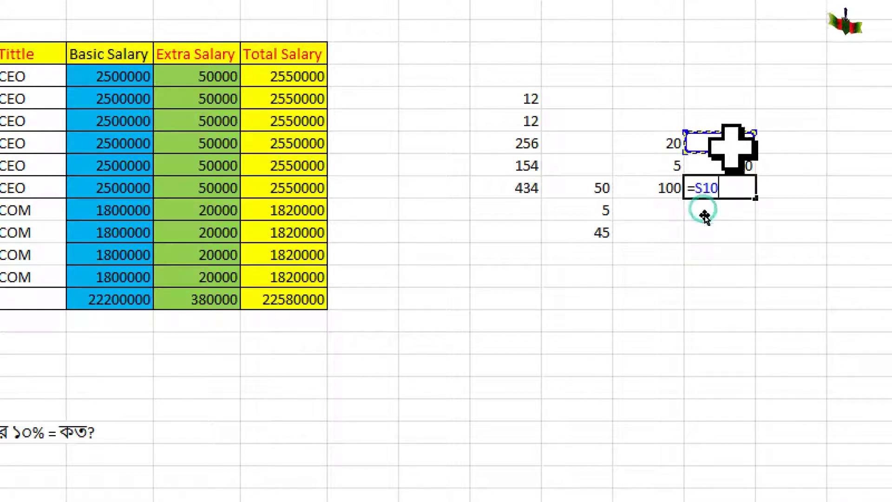
pyautogui.click(738, 167)
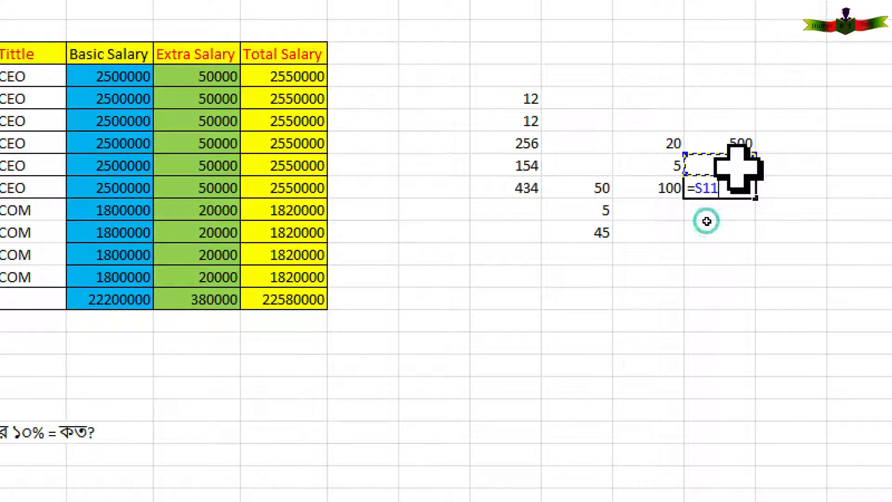
pyautogui.click(736, 145)
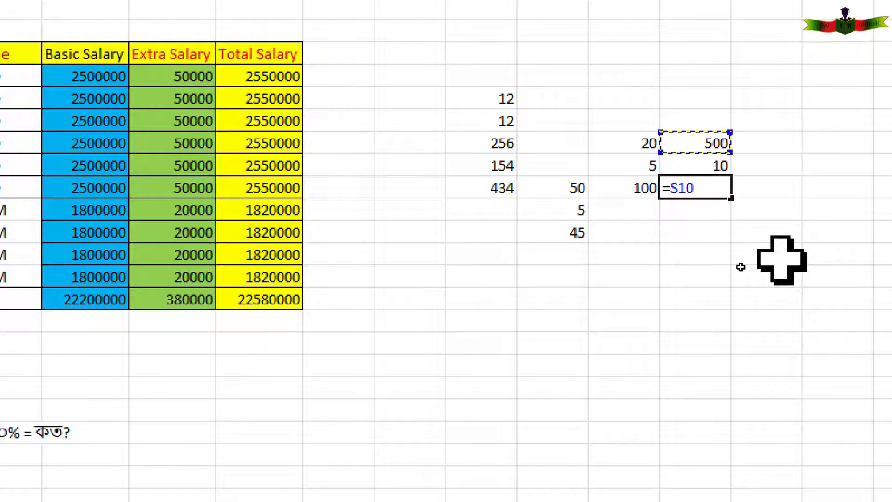
pyautogui.write('/')
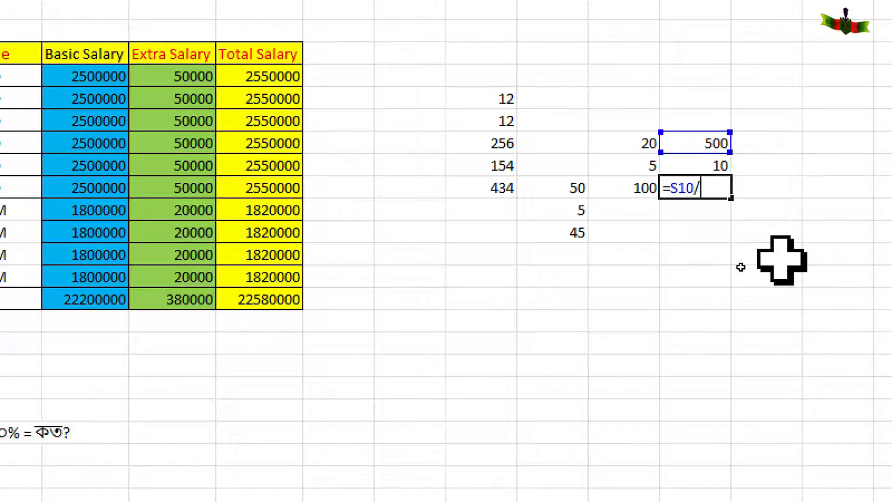
pyautogui.click(692, 166)
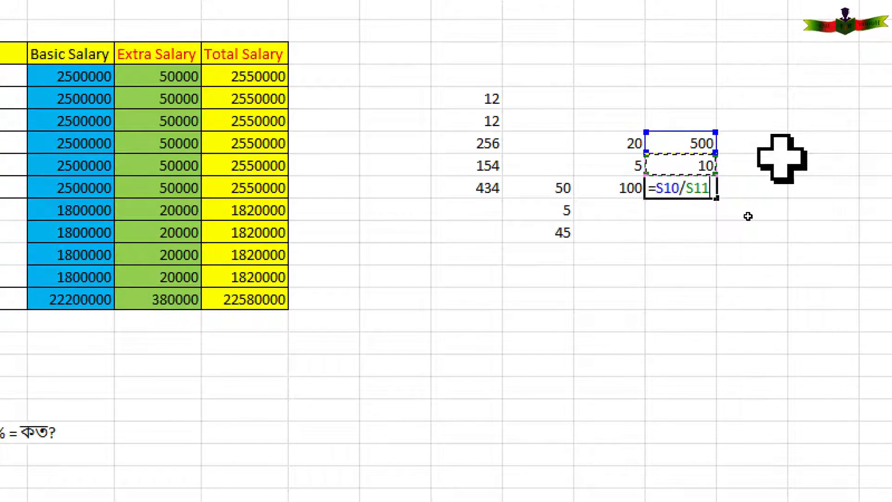
pyautogui.press('Return')
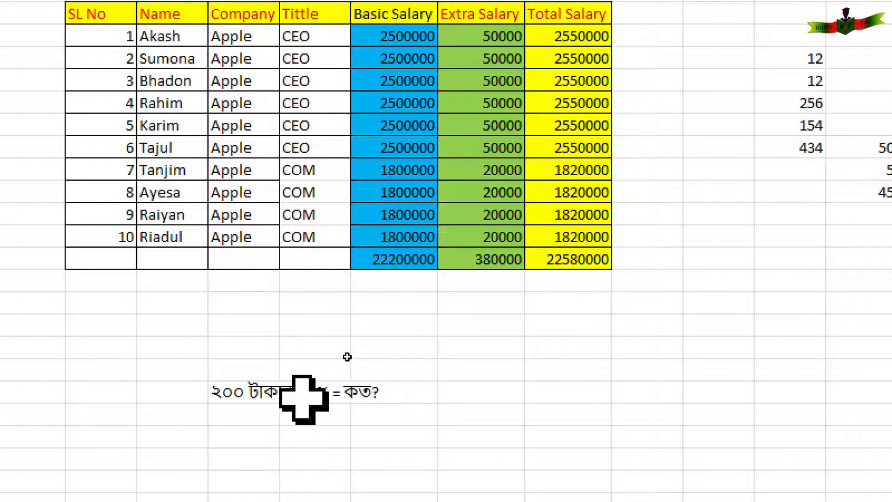
# - Enter =200*10/100 beside the 10%-of-200 question so it shows 20
pyautogui.click(445, 353)
pyautogui.scroll(-3, 443, 357)
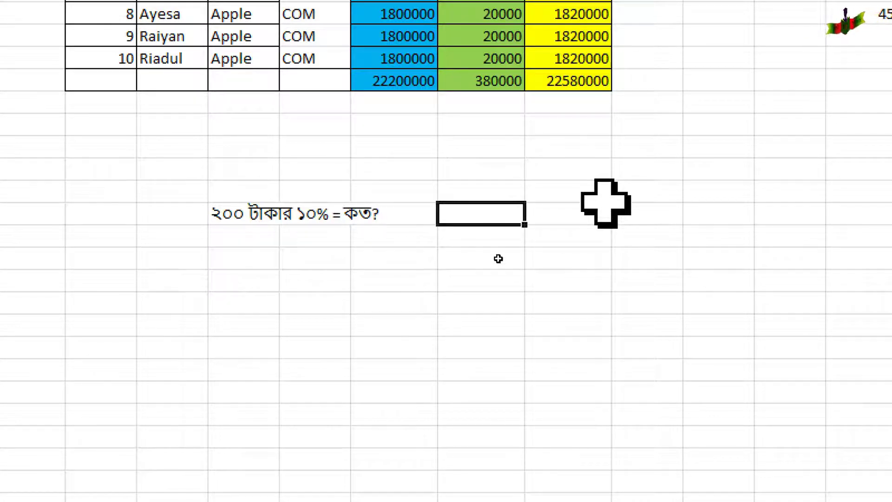
pyautogui.write('=')
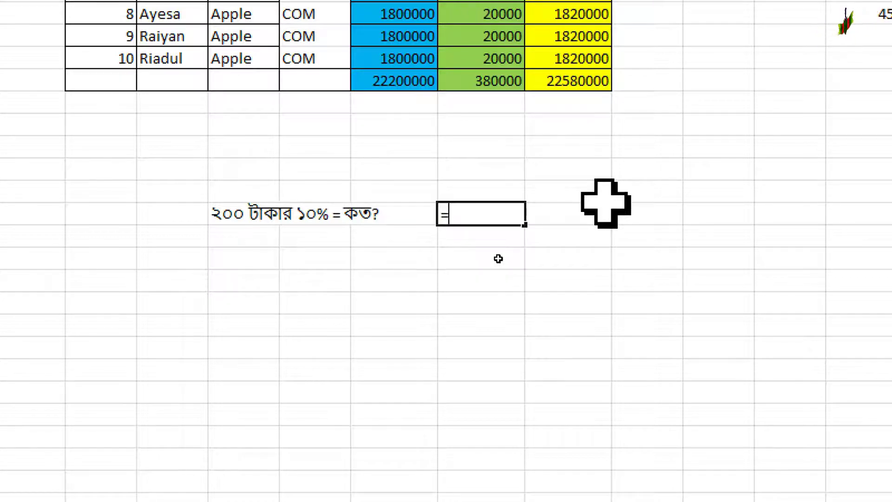
pyautogui.write('200')
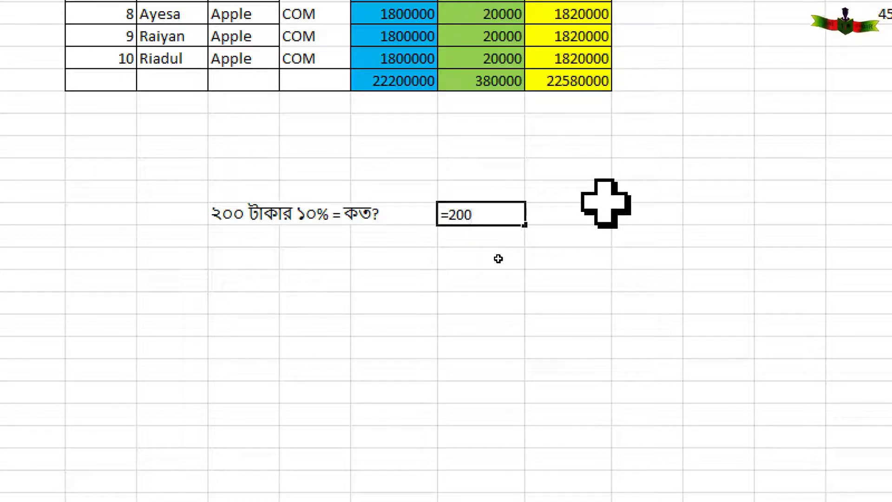
pyautogui.press('BackSpace')
pyautogui.press('BackSpace')
pyautogui.press('BackSpace')
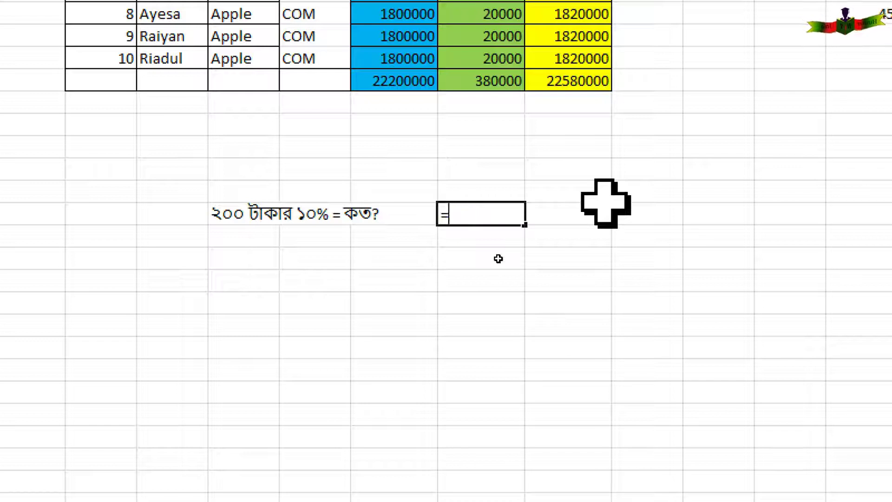
pyautogui.write('2')
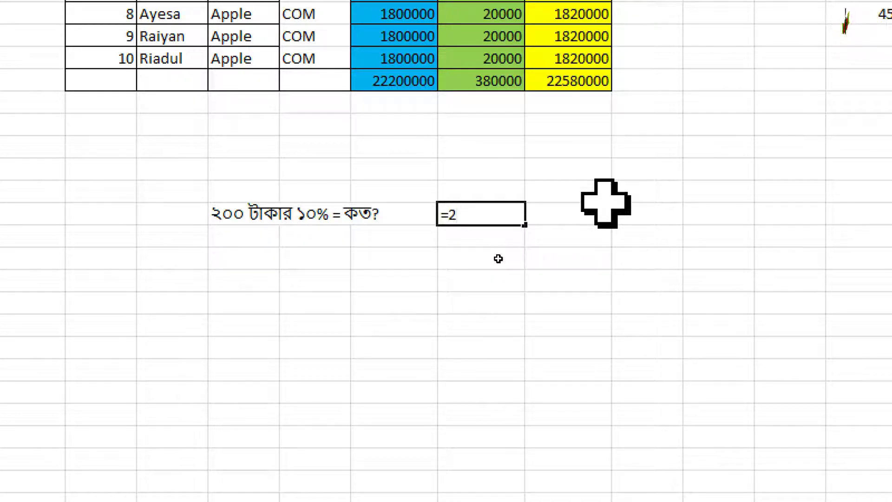
pyautogui.write('00')
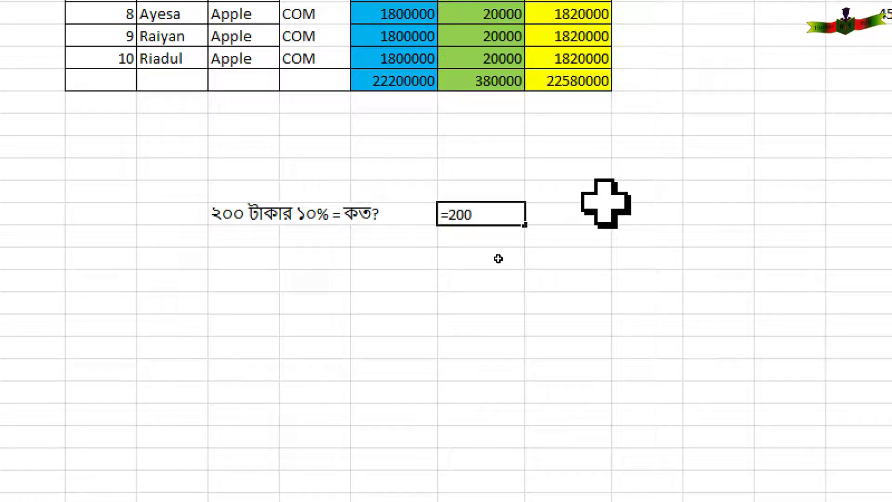
pyautogui.write('*')
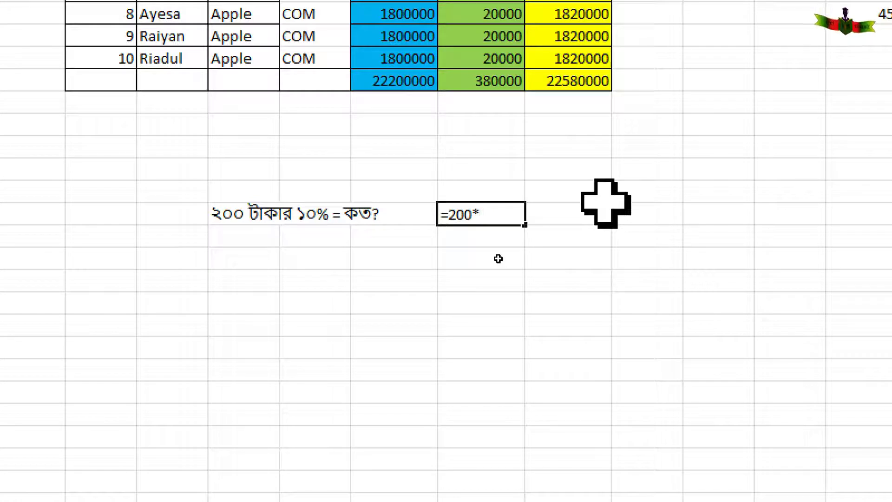
pyautogui.write('10')
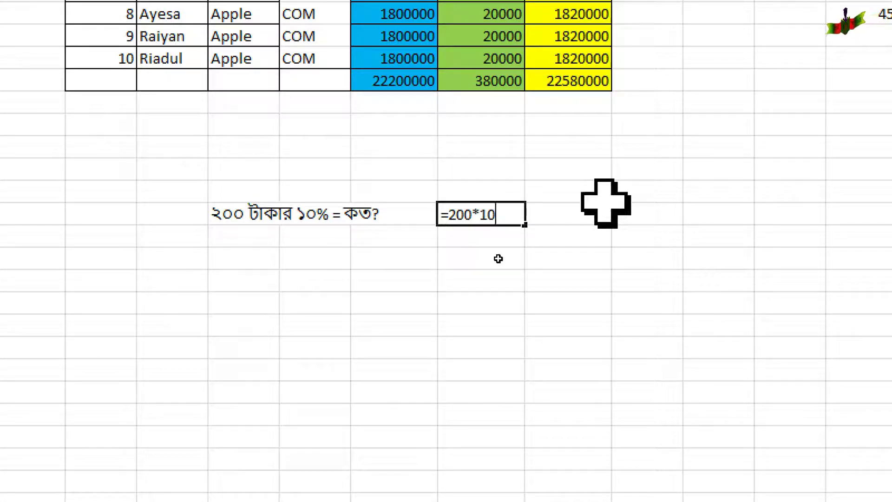
pyautogui.write('/100')
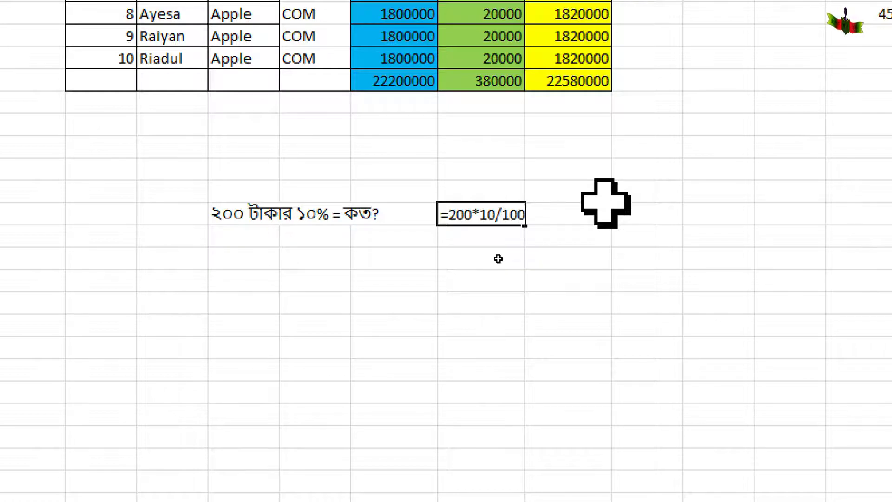
pyautogui.press('Return')
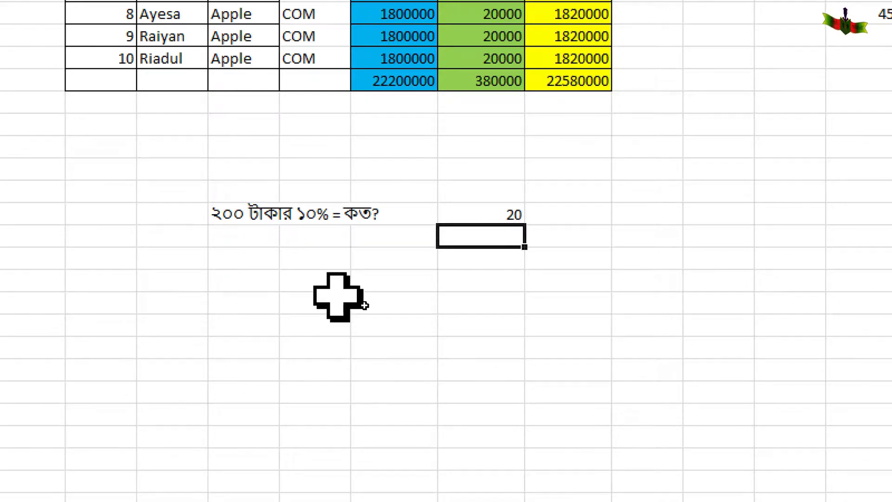
pyautogui.scroll(3, 364, 305)
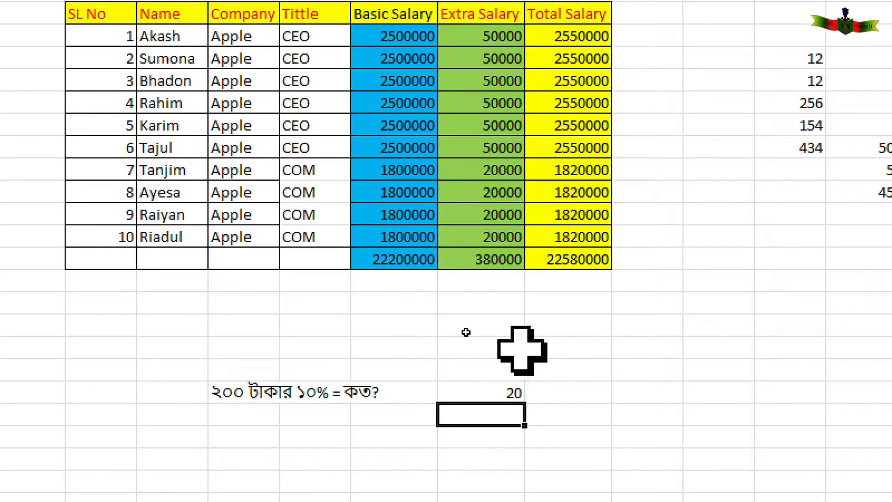
pyautogui.hscroll(3, 466, 332)
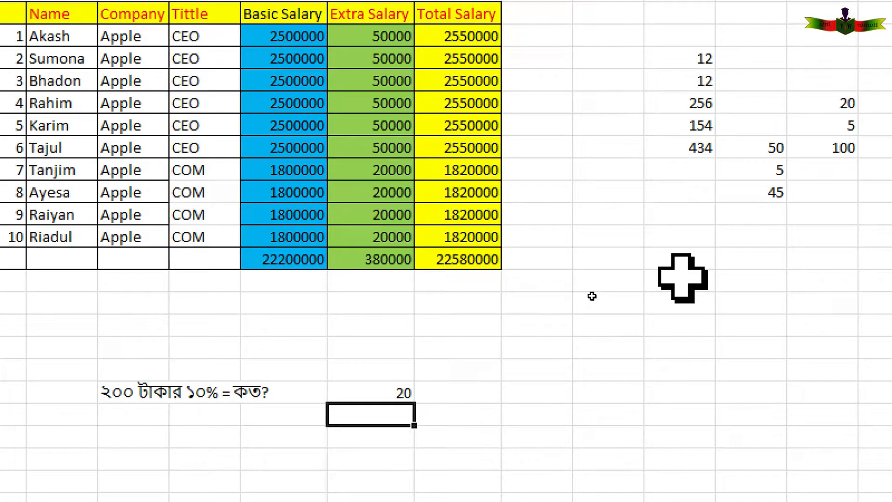